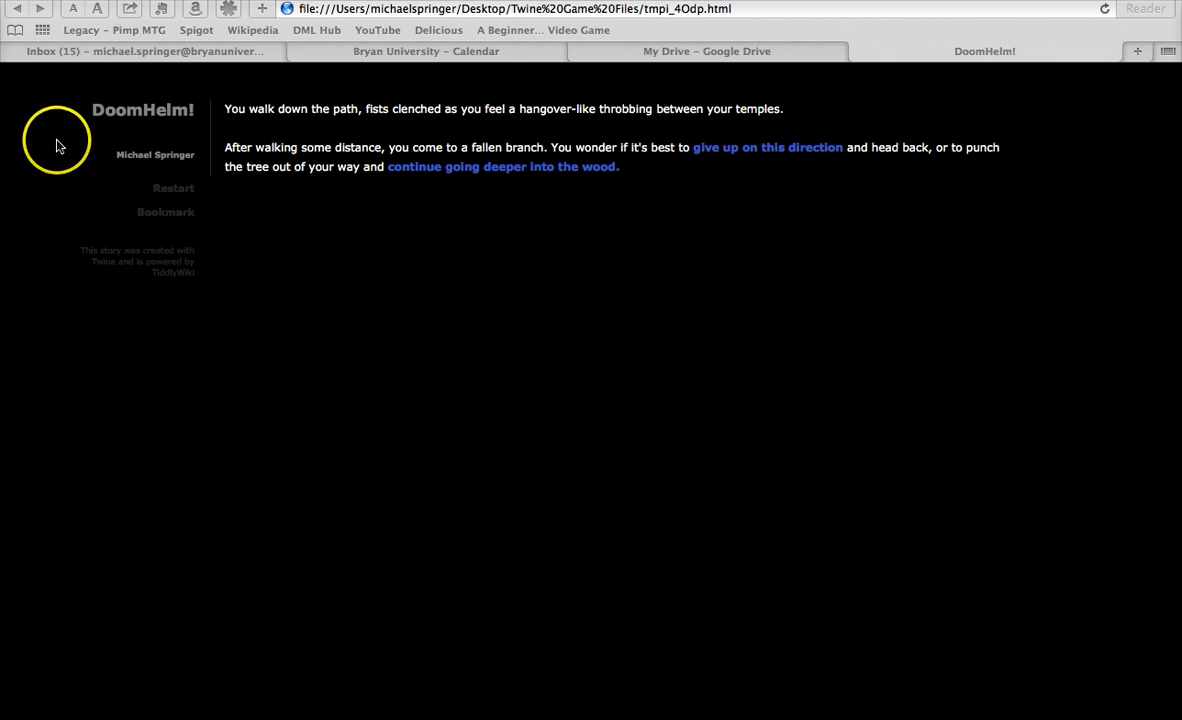
Examine the DoomHelm! page's title, author line, and the fallen-branch passage with its links
left_click_drag(92, 108, 203, 108)
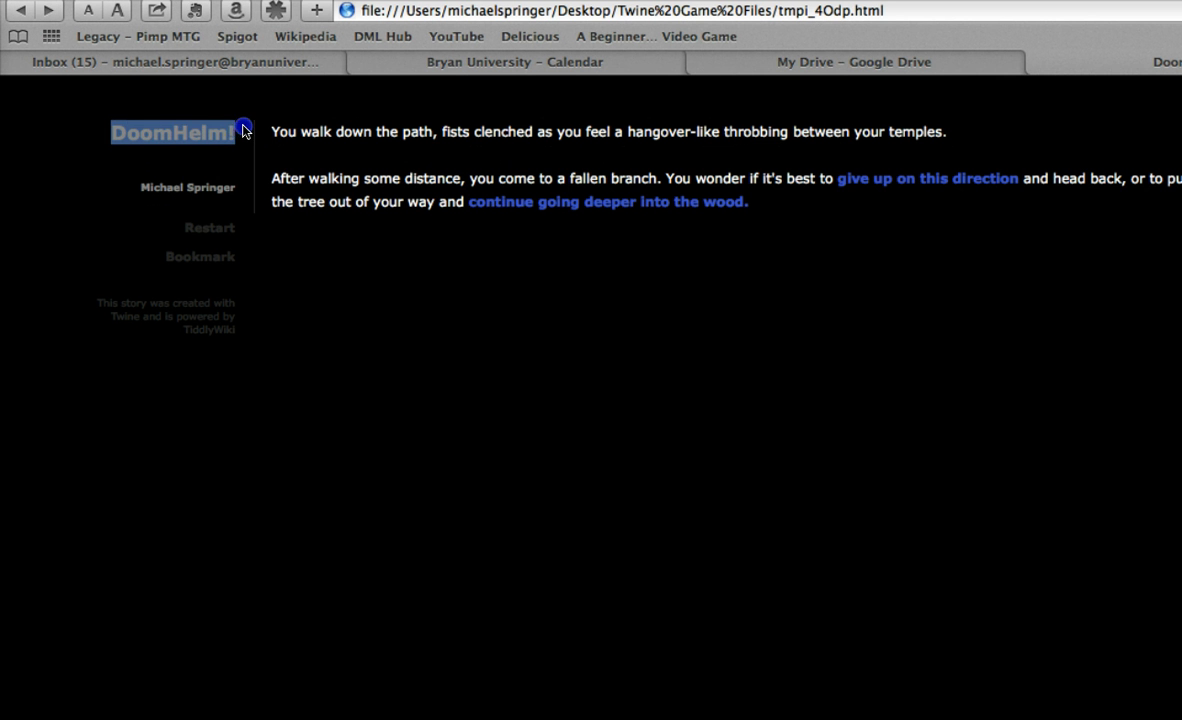
left_click(245, 150)
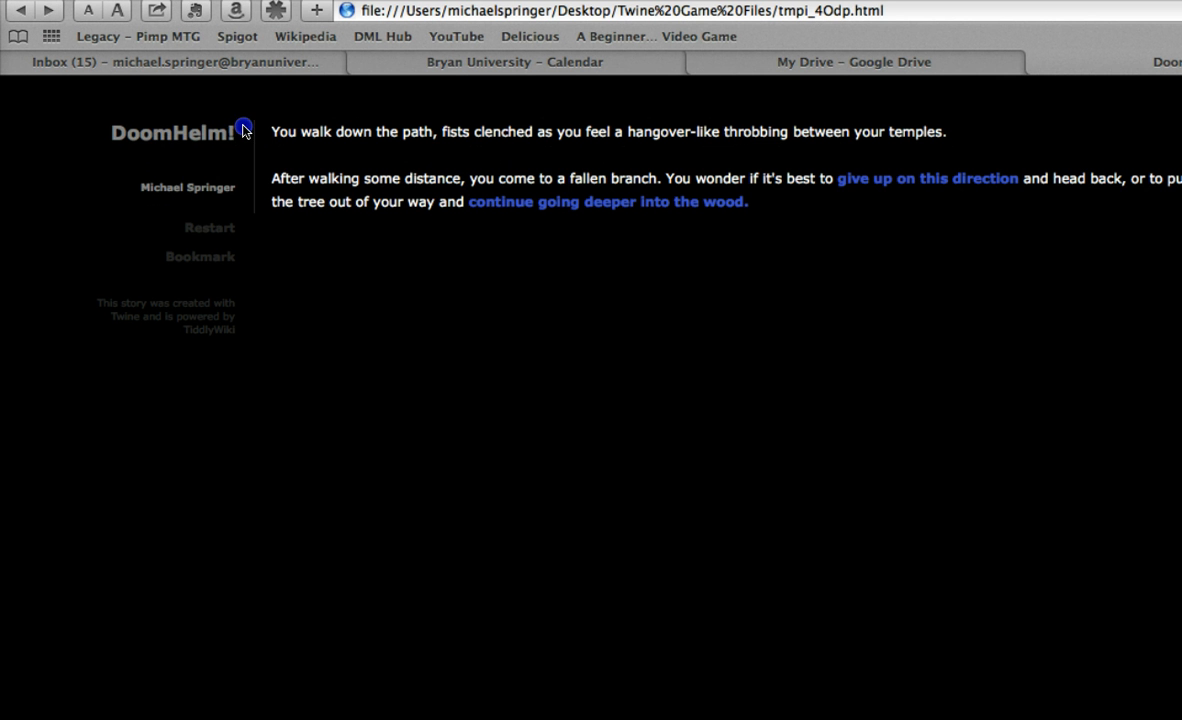
left_click_drag(141, 187, 245, 184)
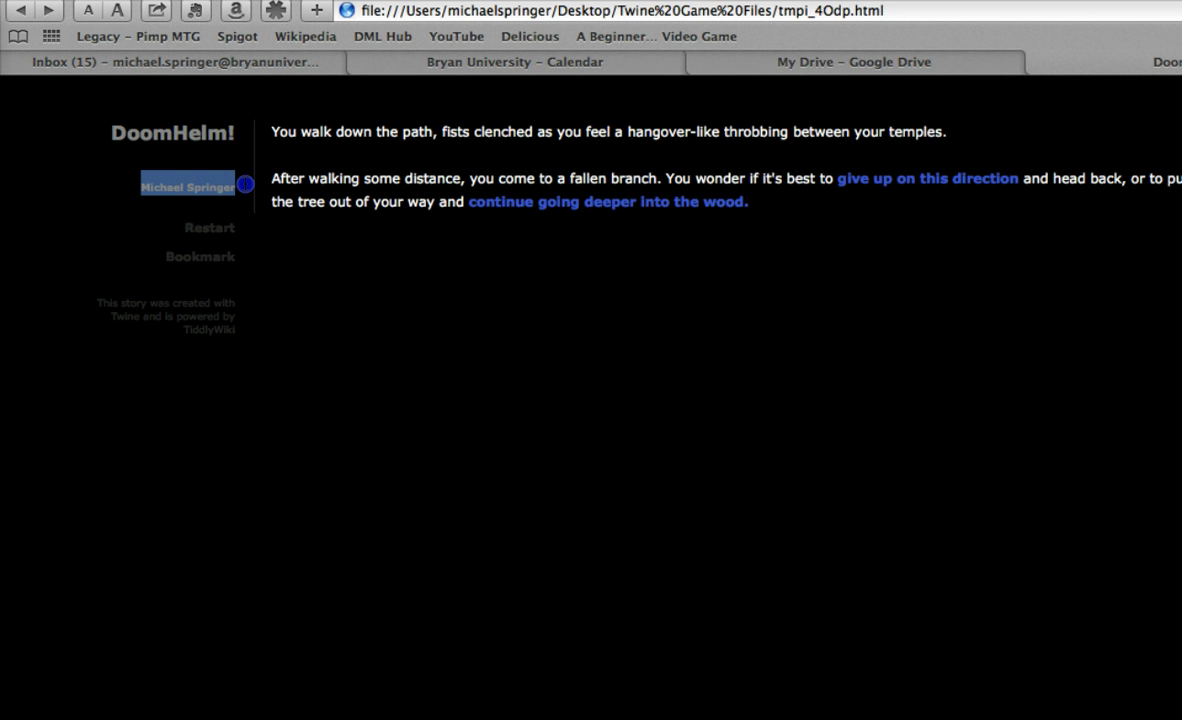
left_click(246, 182)
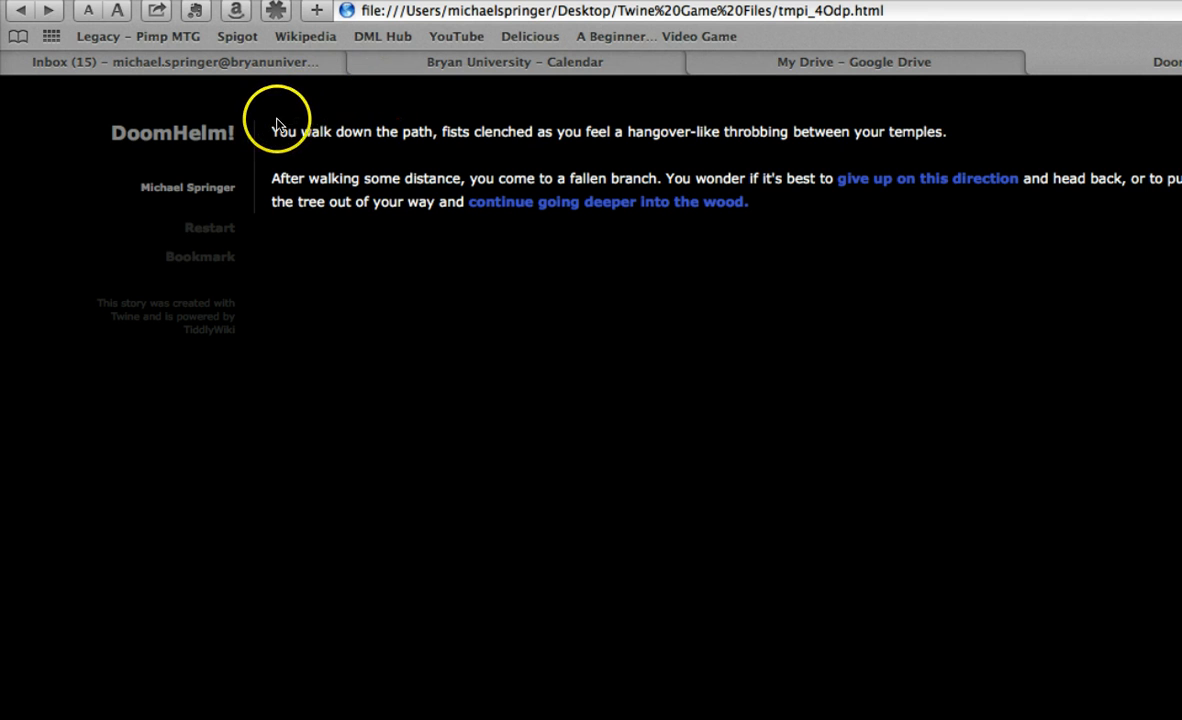
left_click_drag(270, 128, 820, 222)
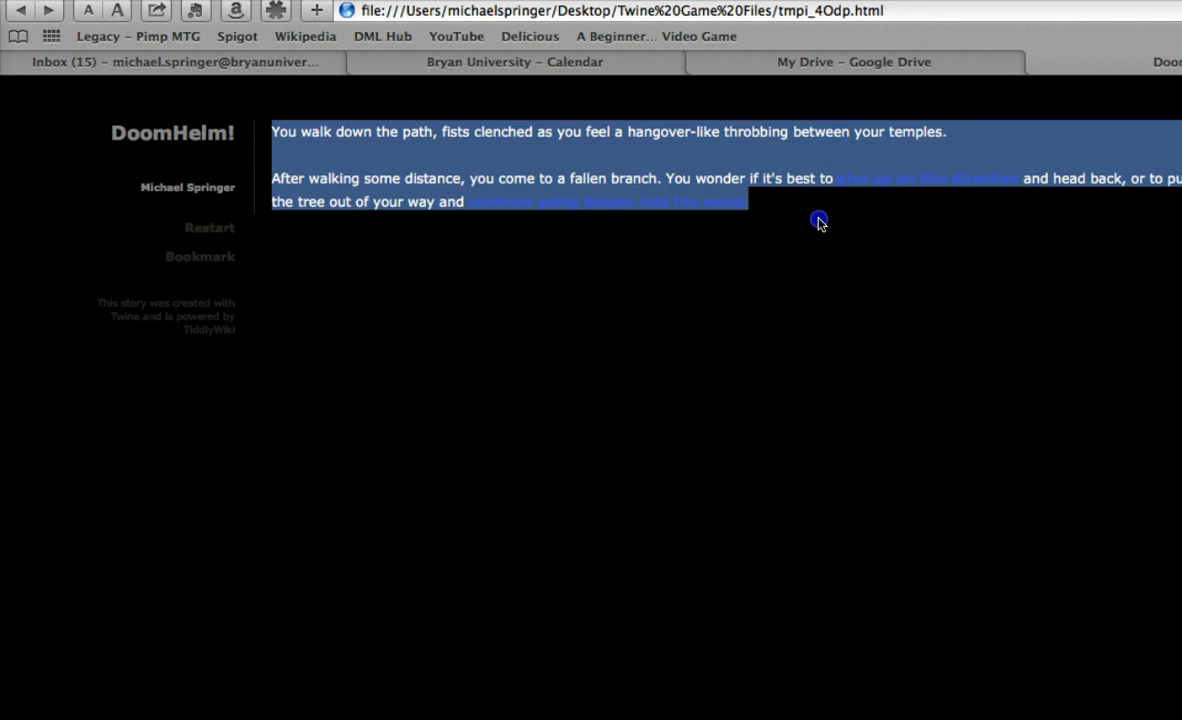
left_click(820, 224)
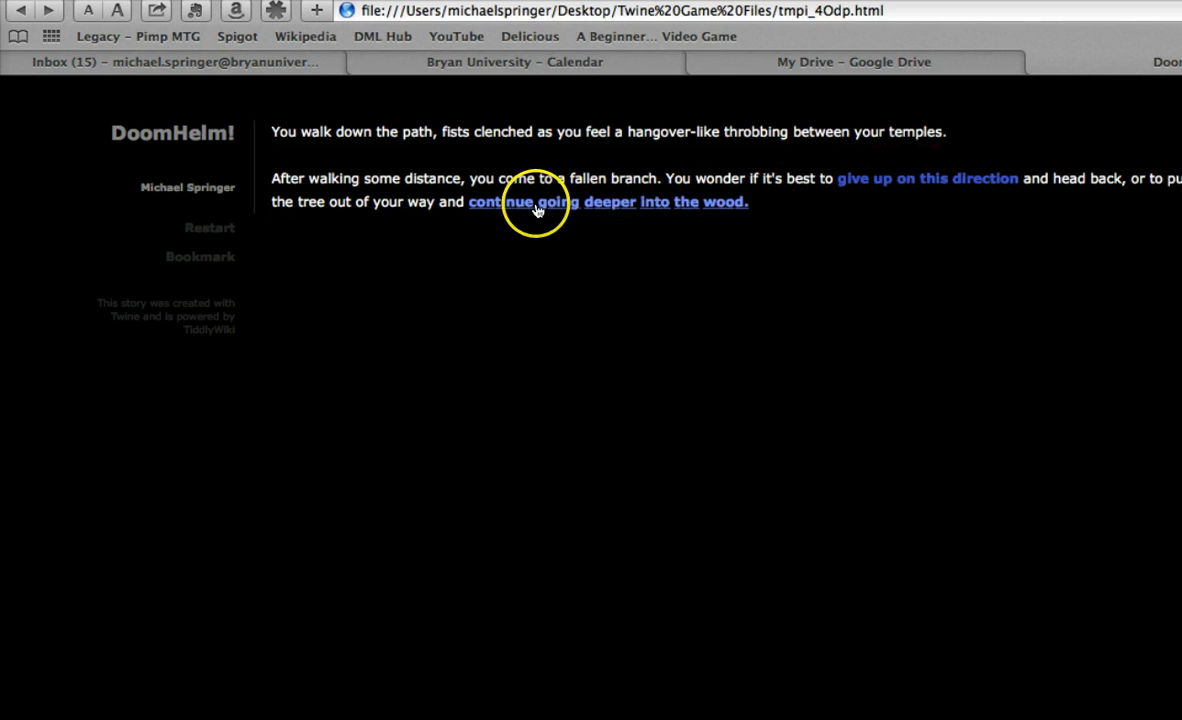
Follow the "continue going deeper into the wood." link and read through the mangolin passage with its image and choices
left_click(658, 206)
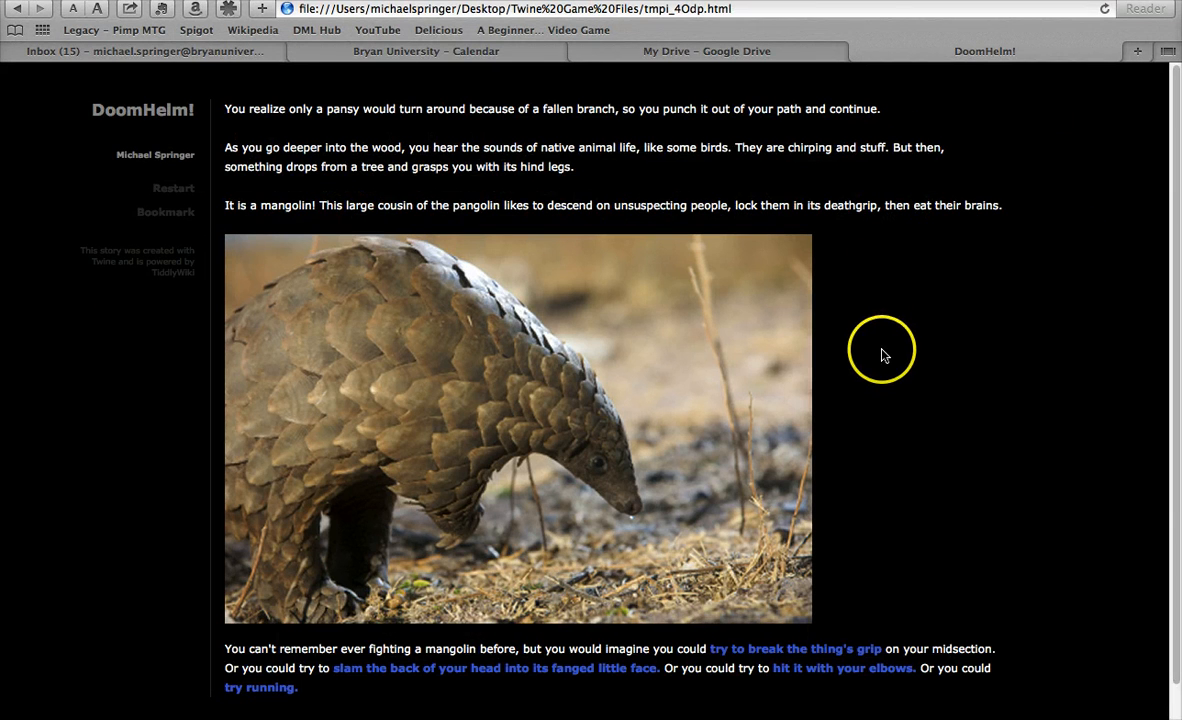
scroll(890, 350, "down", 1)
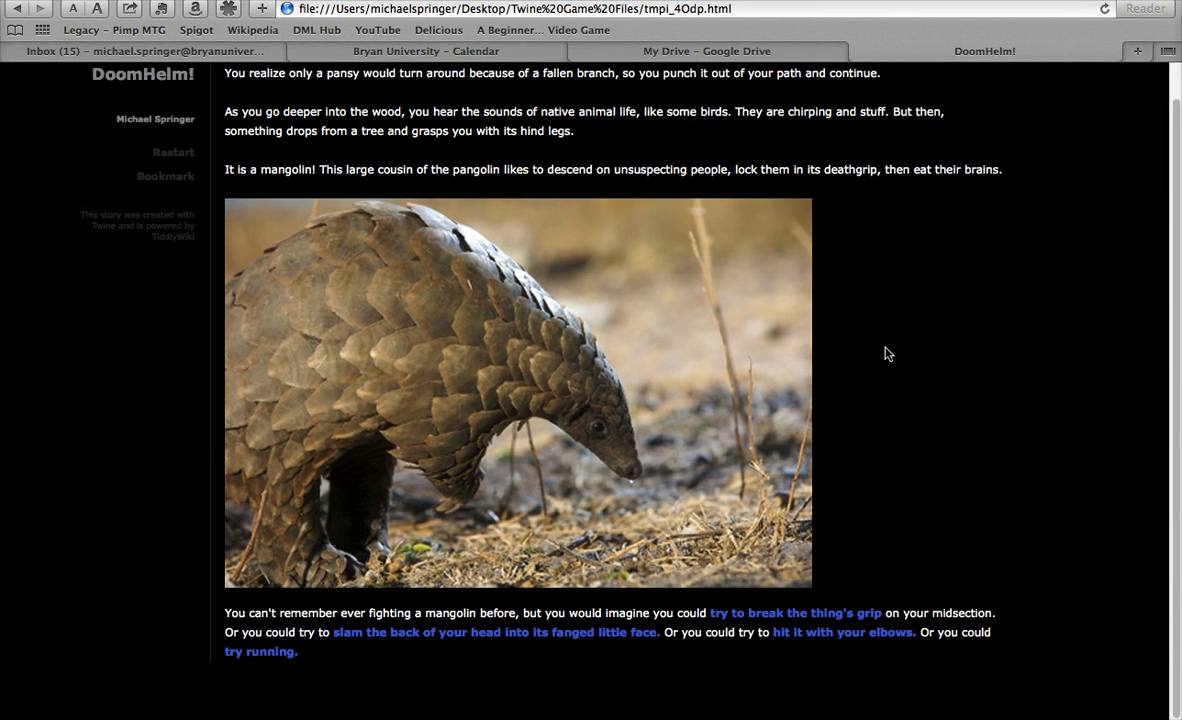
scroll(885, 353, "up", 1)
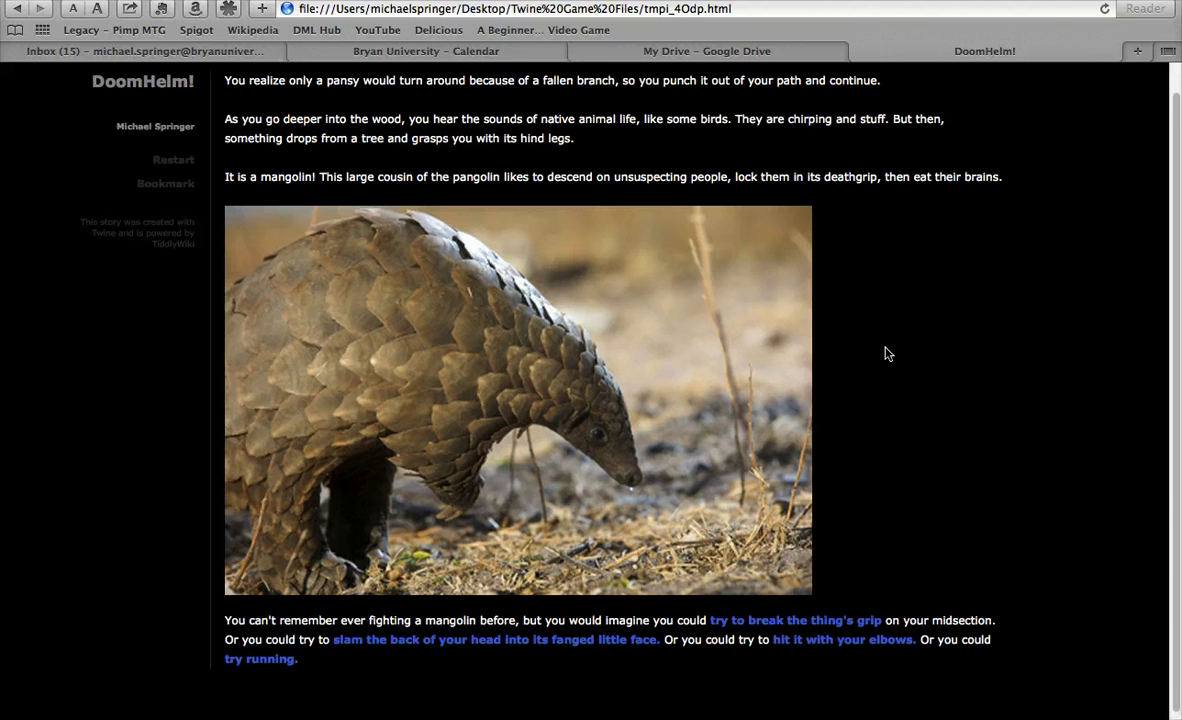
scroll(885, 353, "down", 1)
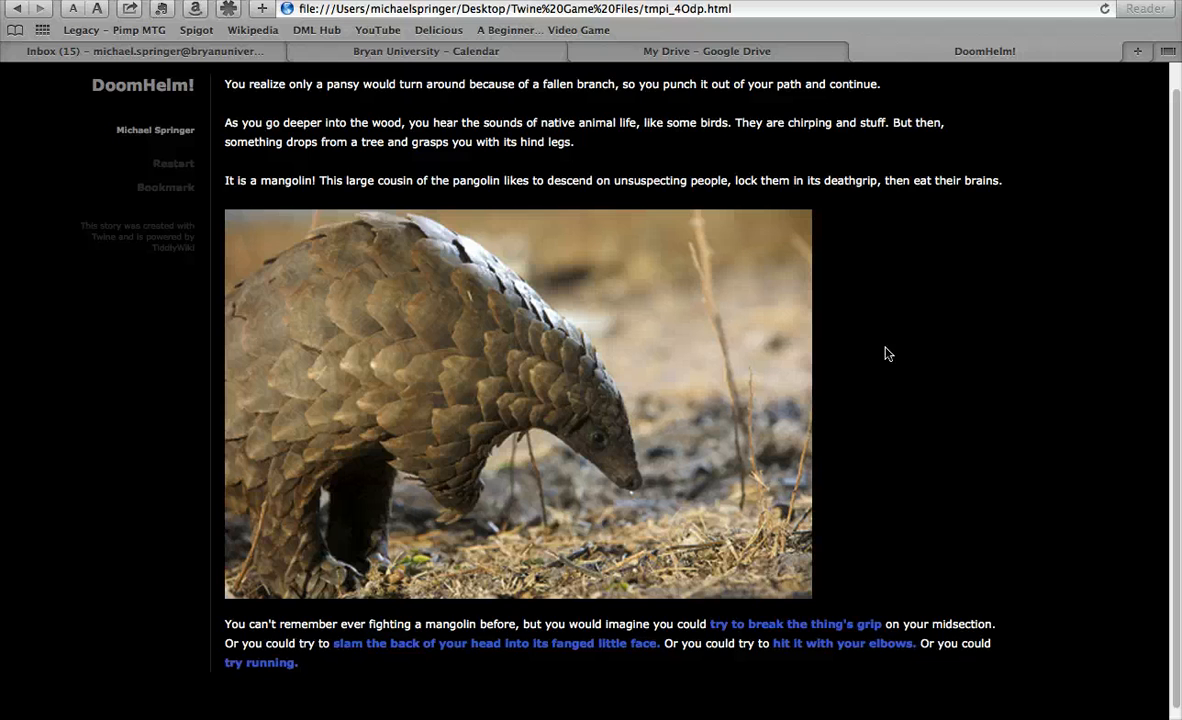
scroll(885, 353, "up", 1)
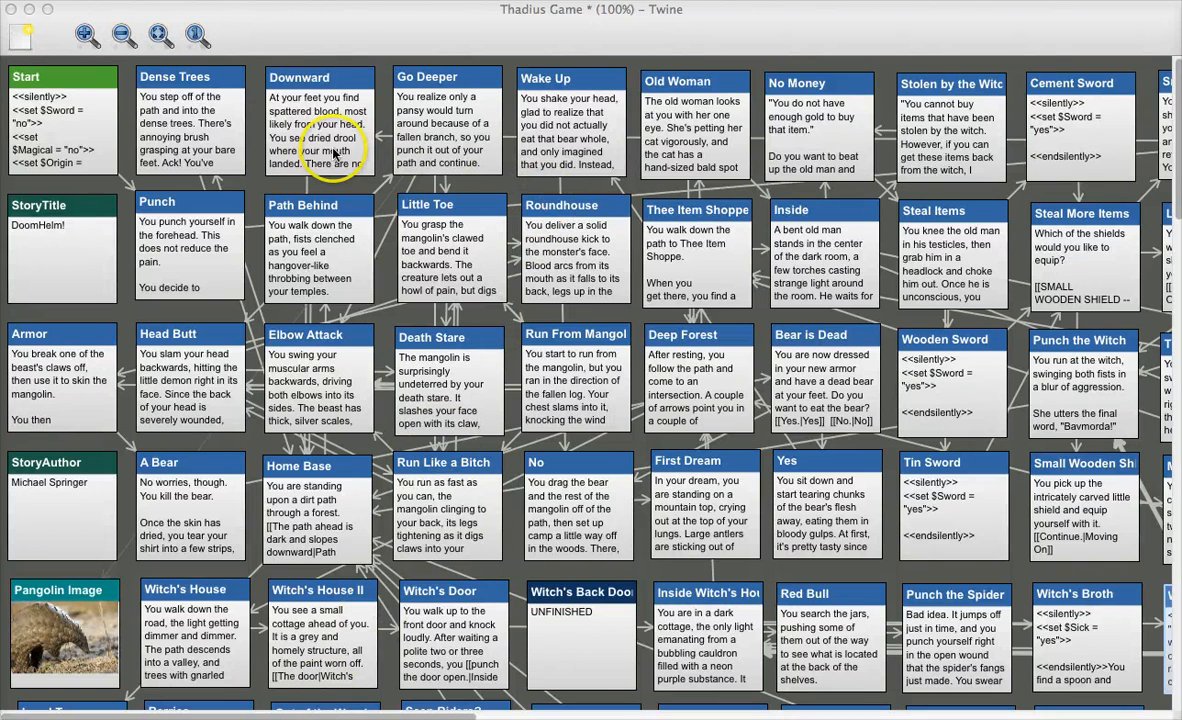
Switch to Twine and inspect the Wake Up, Start, StoryTitle and StoryAuthor passages in the Thadius Game story map
left_click(328, 44)
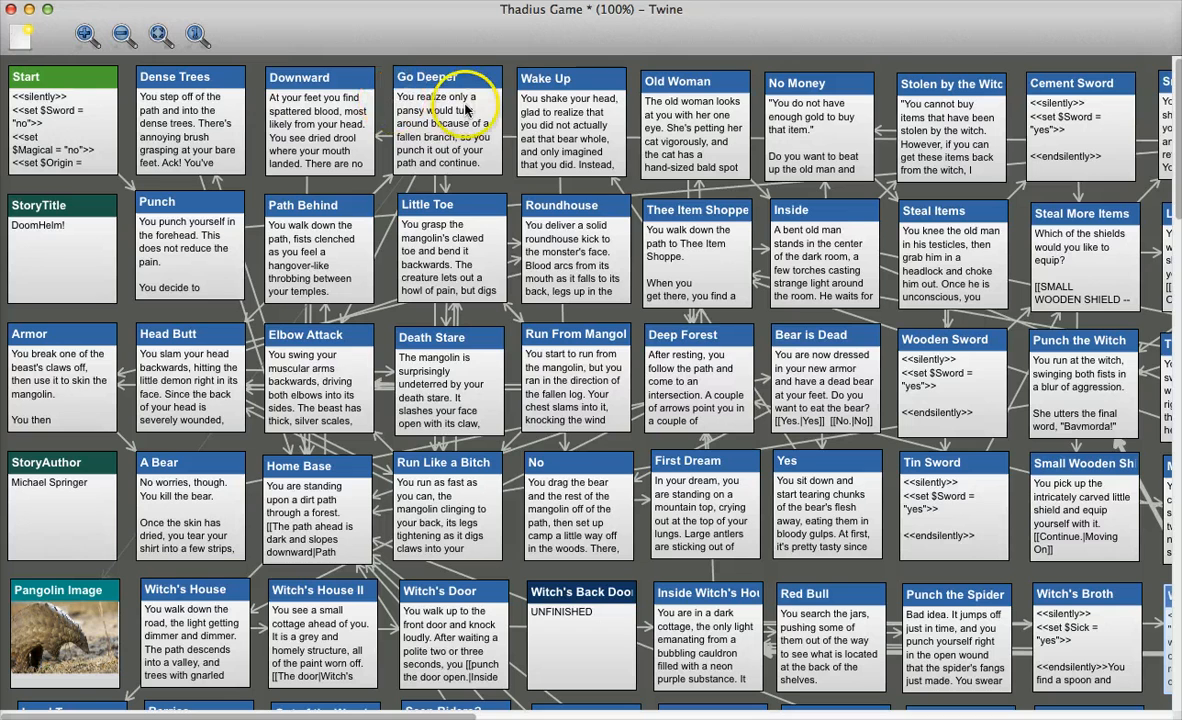
left_click(568, 118)
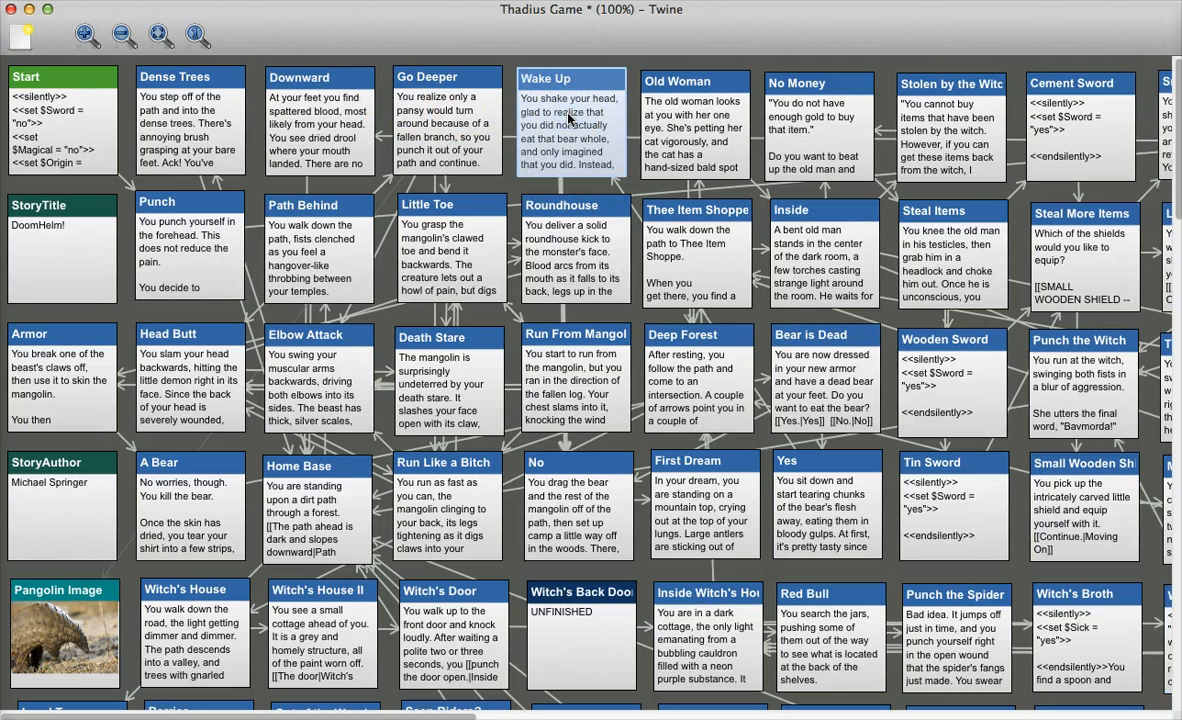
left_click(60, 112)
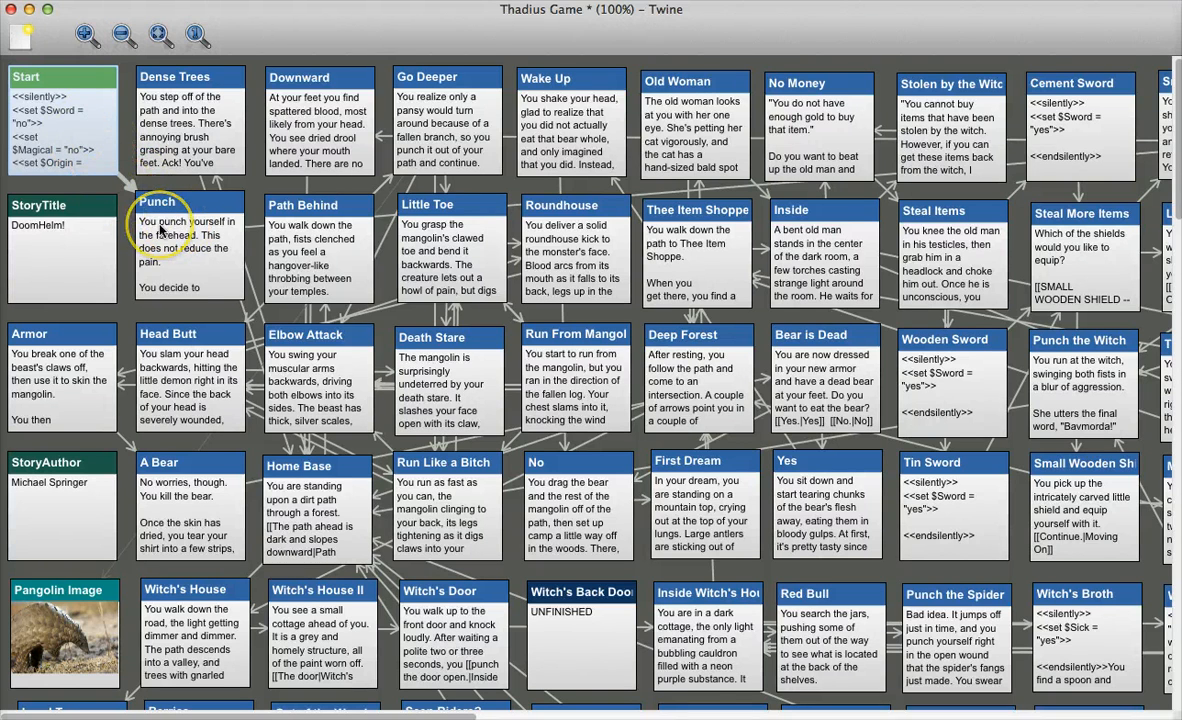
mouse_move(160, 230)
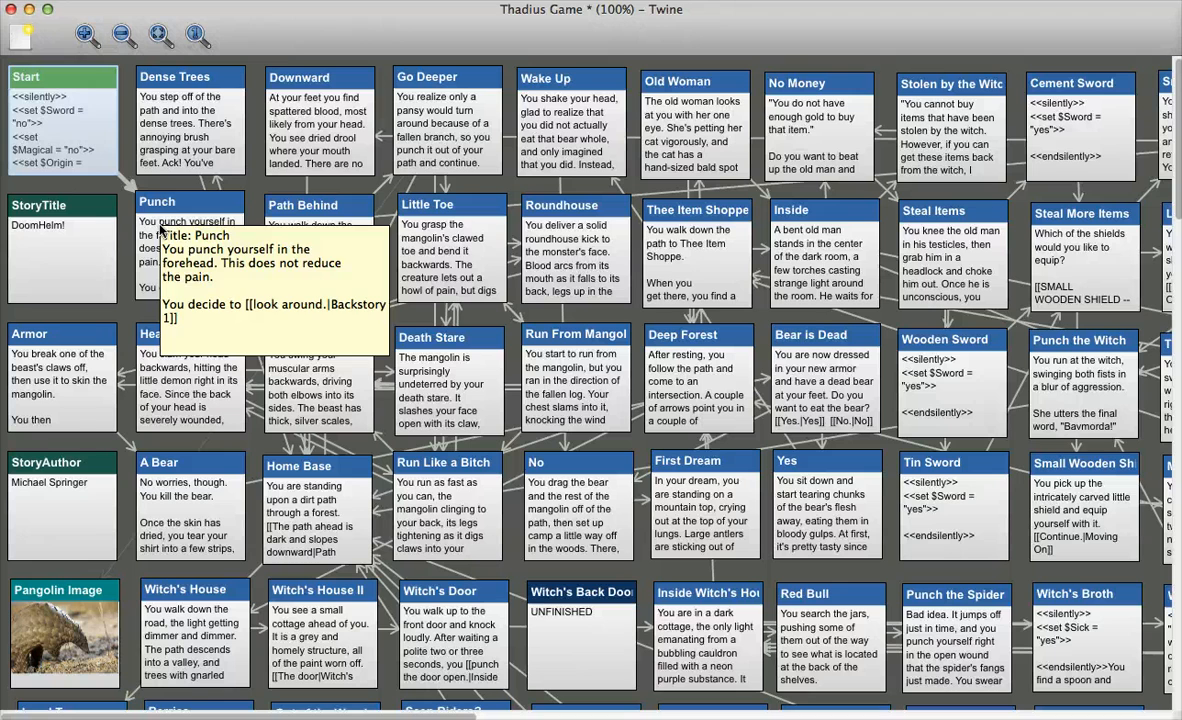
left_click(73, 238)
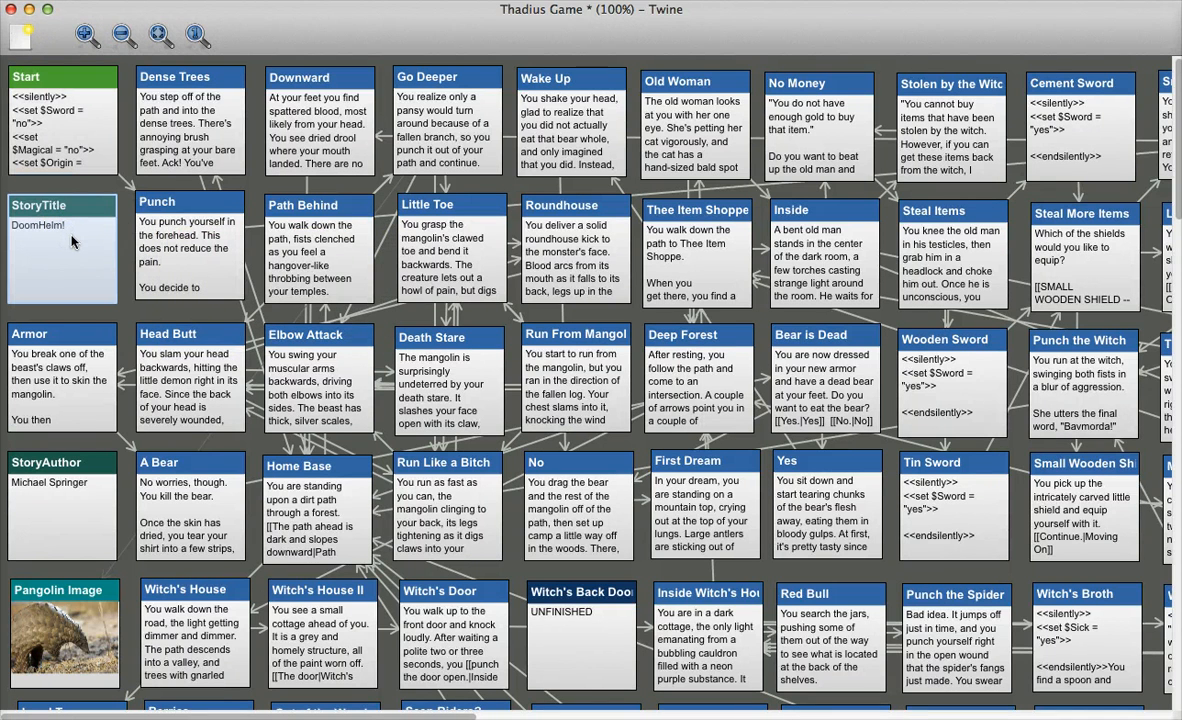
left_click(80, 488)
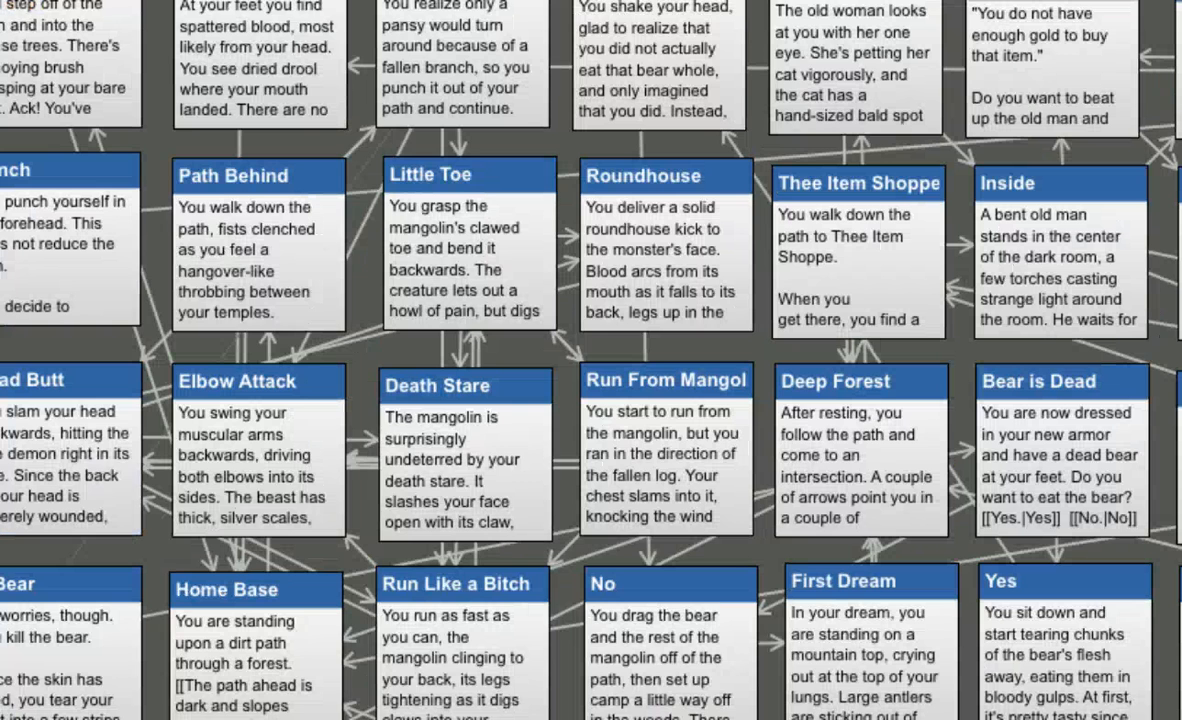
Open the Home Base passage, examine its Path Behind link target, and place the cursor after the existing text
double_click(318, 508)
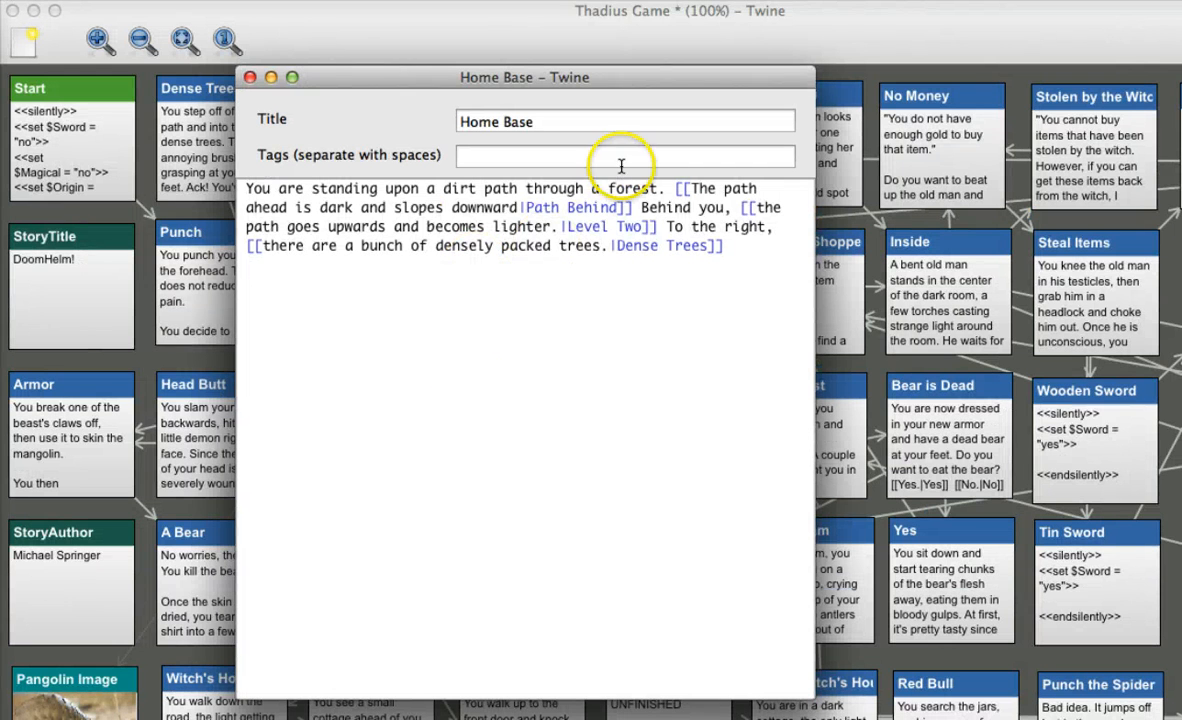
left_click_drag(526, 207, 618, 211)
left_click(443, 265)
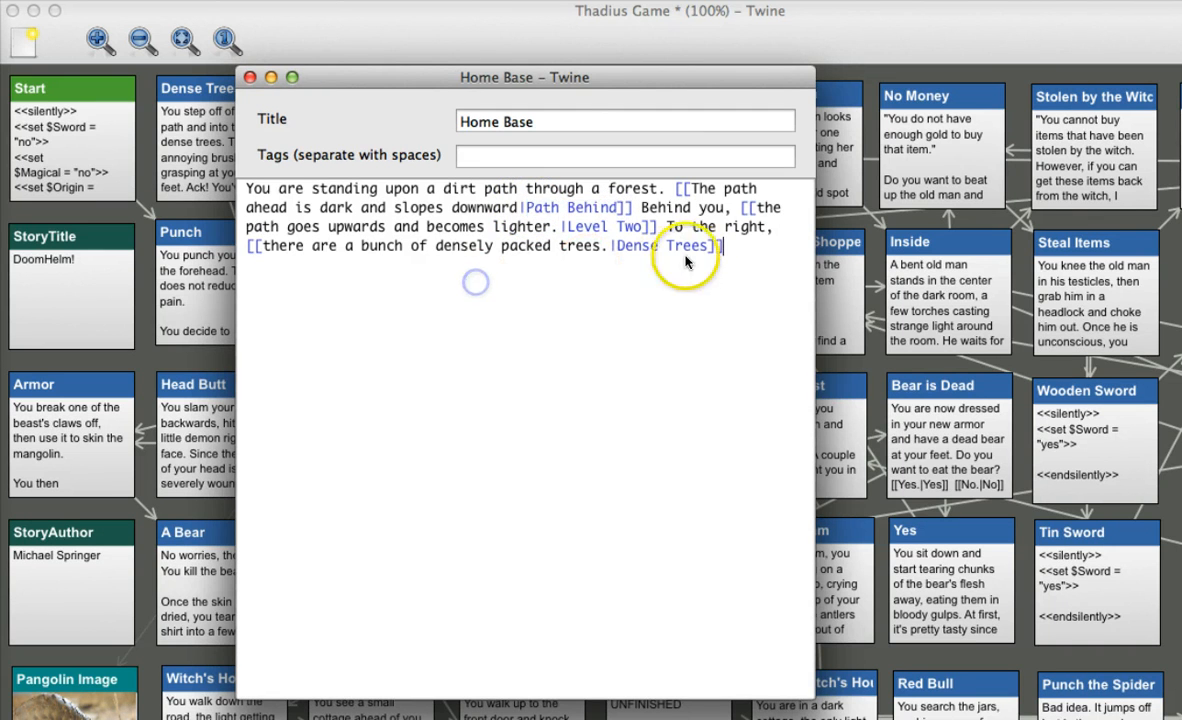
Add a bracketed link reading [[Text the player sees]] a few lines below the Home Base text
key("Return")
key("Return")
key("Return")
key("Return")
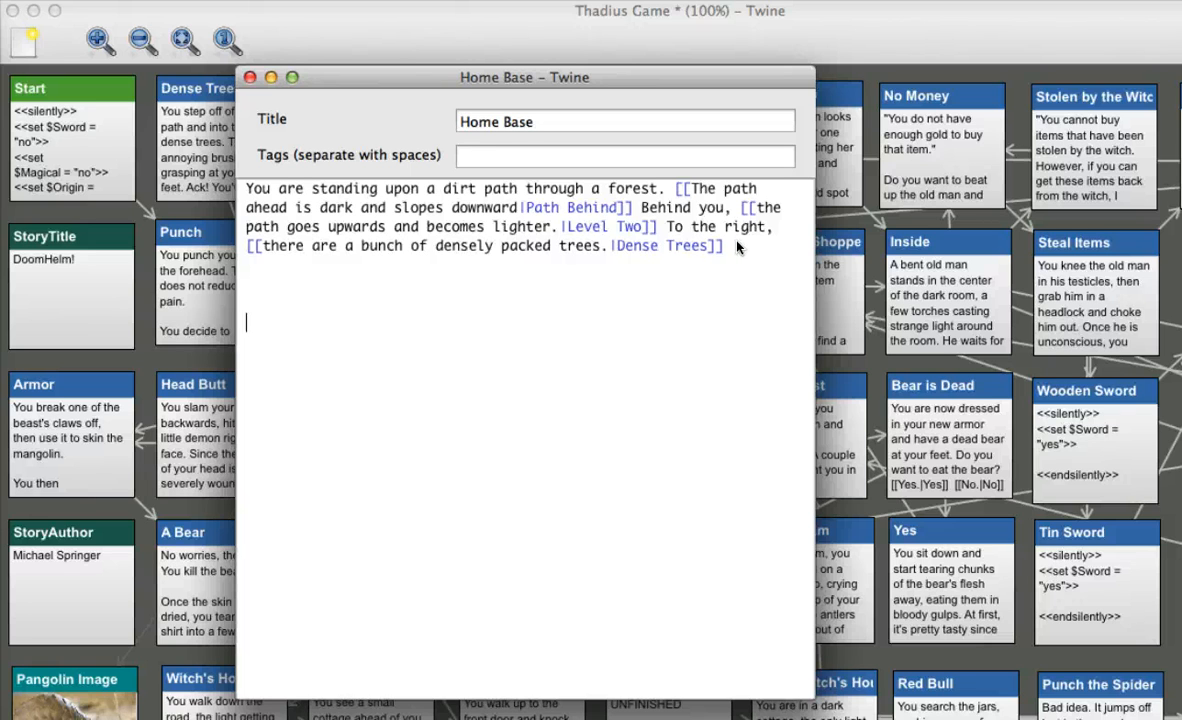
type("[[]]")
type("Text the p")
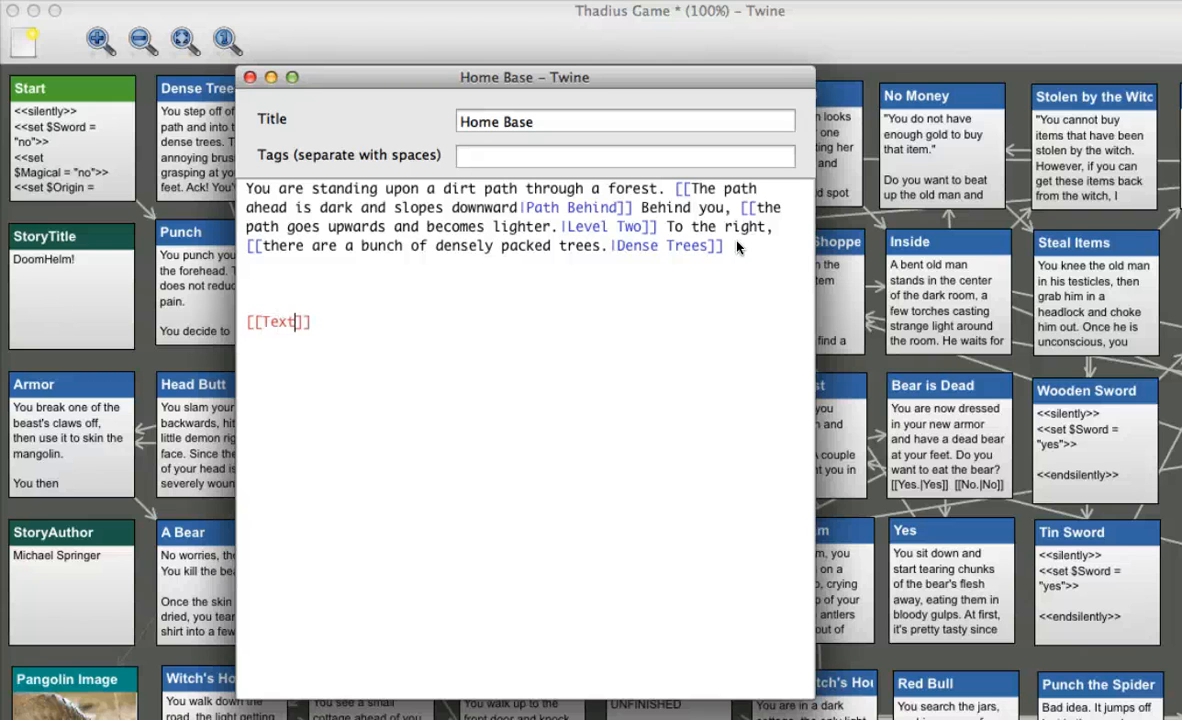
type("layer sees")
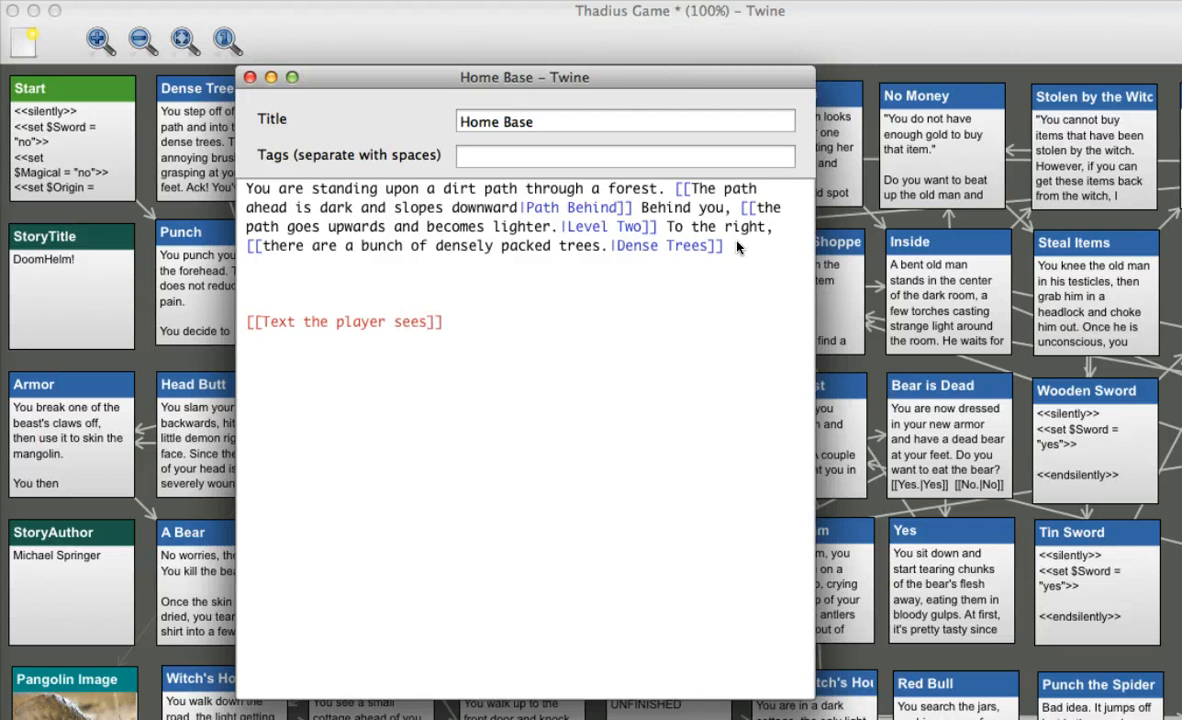
type("|")
Point the new Home Base link to the Armor passage, so it reads [[Text the player sees|Armor]]
type("Armor")
key("Left")
key("Left")
key("Left")
key("Left")
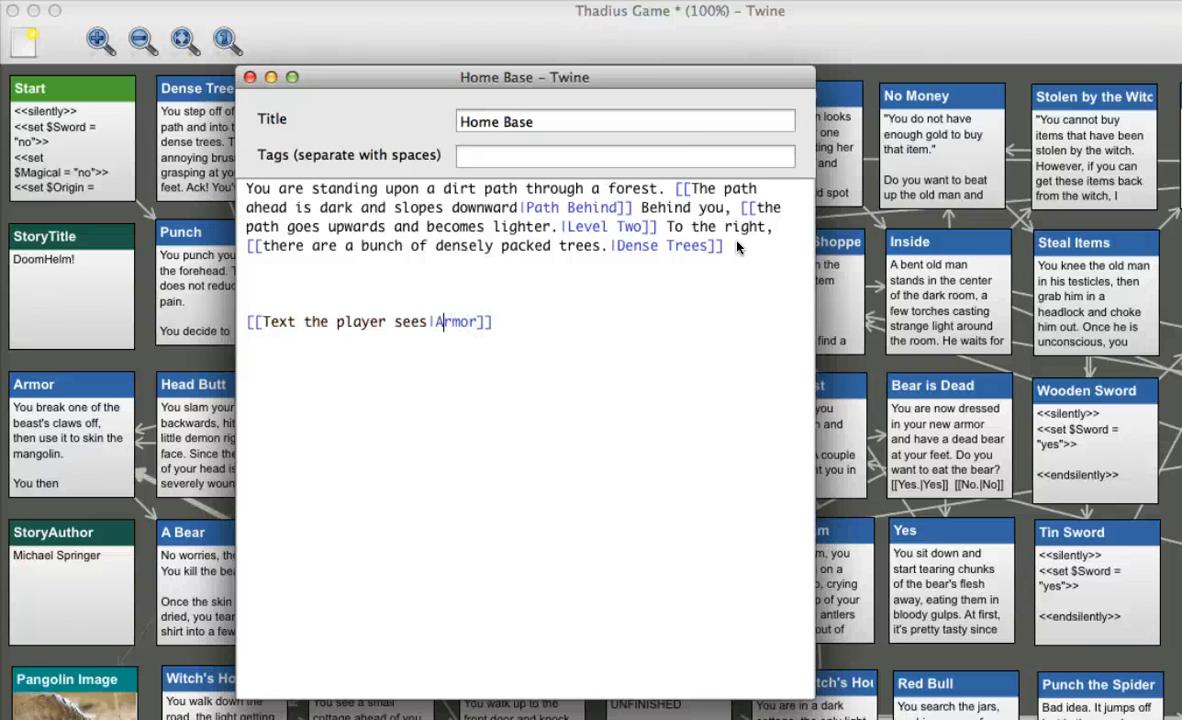
key("Right")
key("Right")
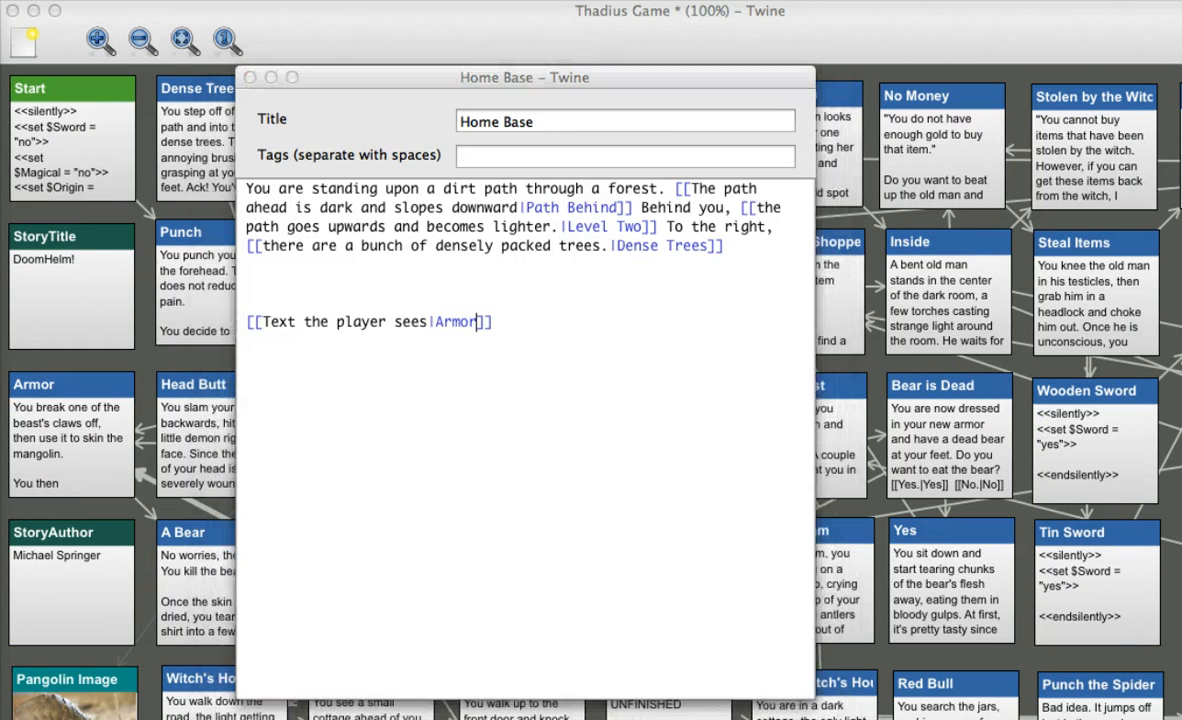
left_click_drag(258, 339, 428, 338)
mouse_move(502, 302)
left_mouse_down()
mouse_move(447, 305)
mouse_move(452, 338)
mouse_move(482, 298)
left_mouse_up()
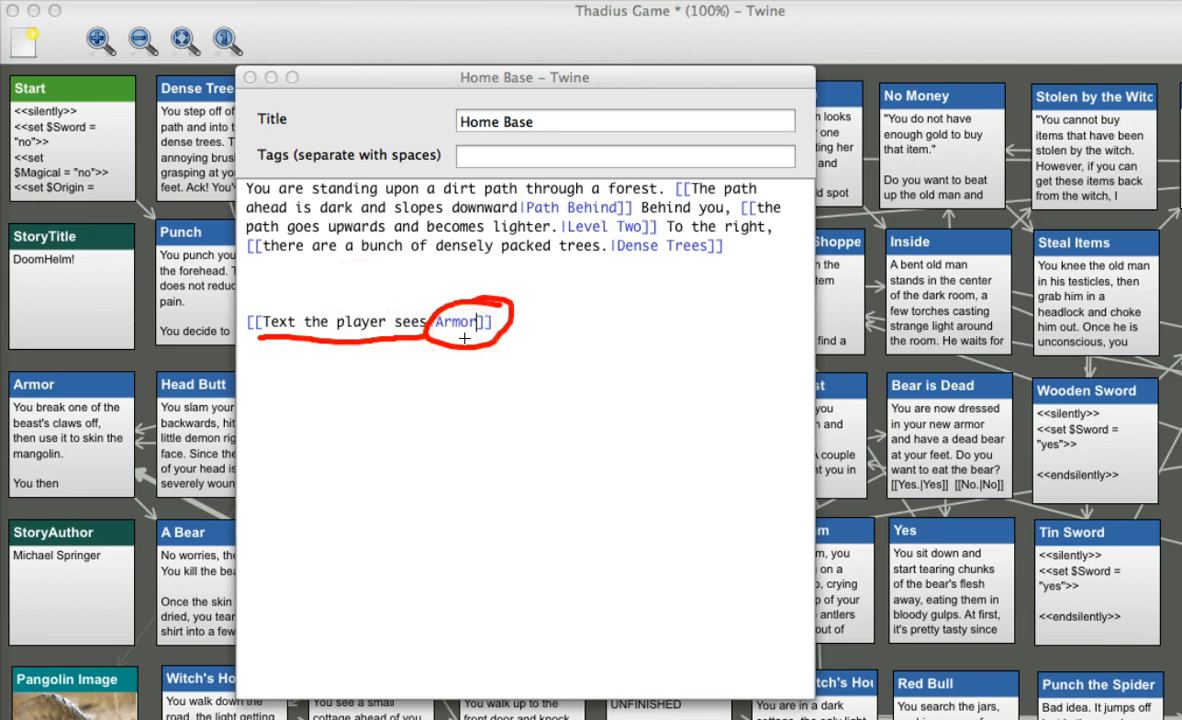
mouse_move(121, 364)
left_mouse_down()
mouse_move(96, 350)
mouse_move(14, 358)
mouse_move(37, 455)
mouse_move(140, 440)
mouse_move(62, 347)
left_mouse_up()
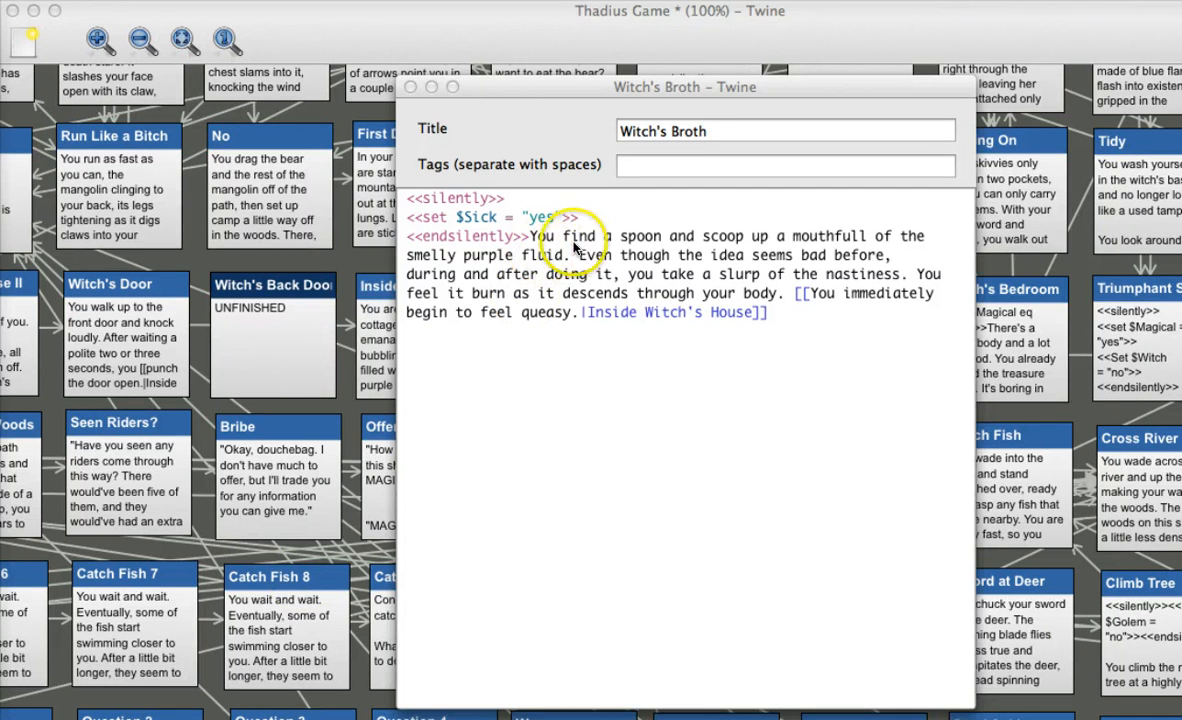
Start a new code block below the Witch's Broth passage text with the line <<silently>>
left_click(605, 240)
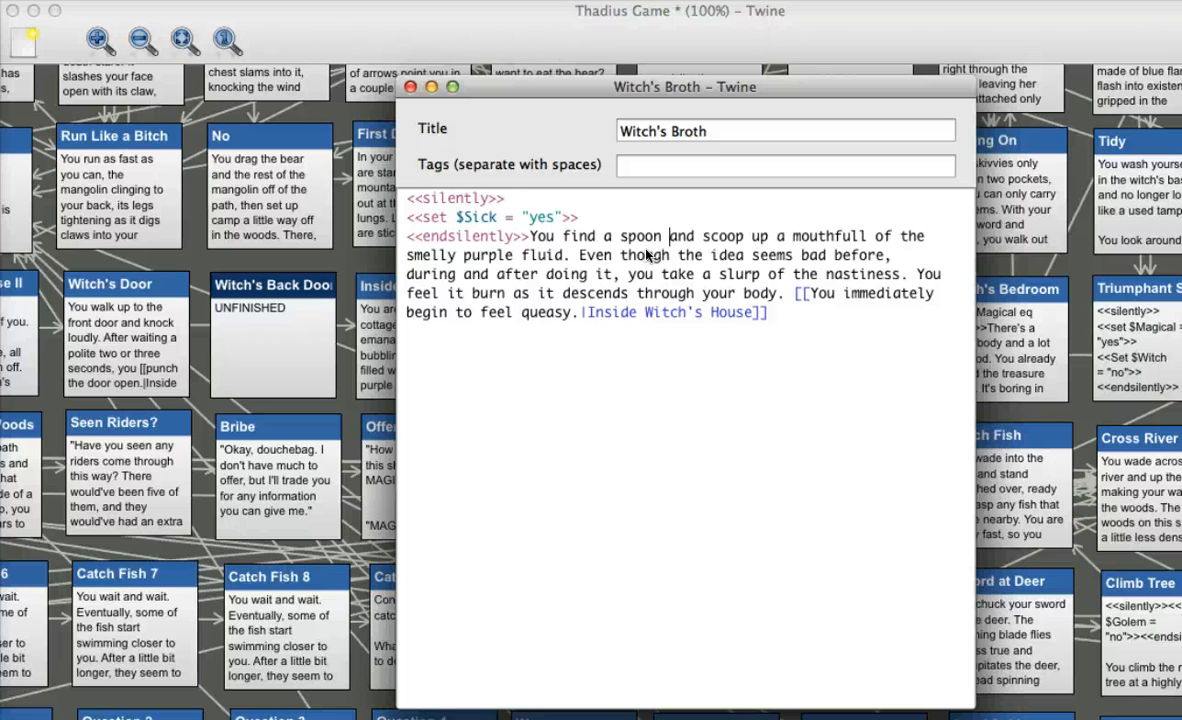
left_click(506, 198)
left_click(482, 438)
type("<<silently")
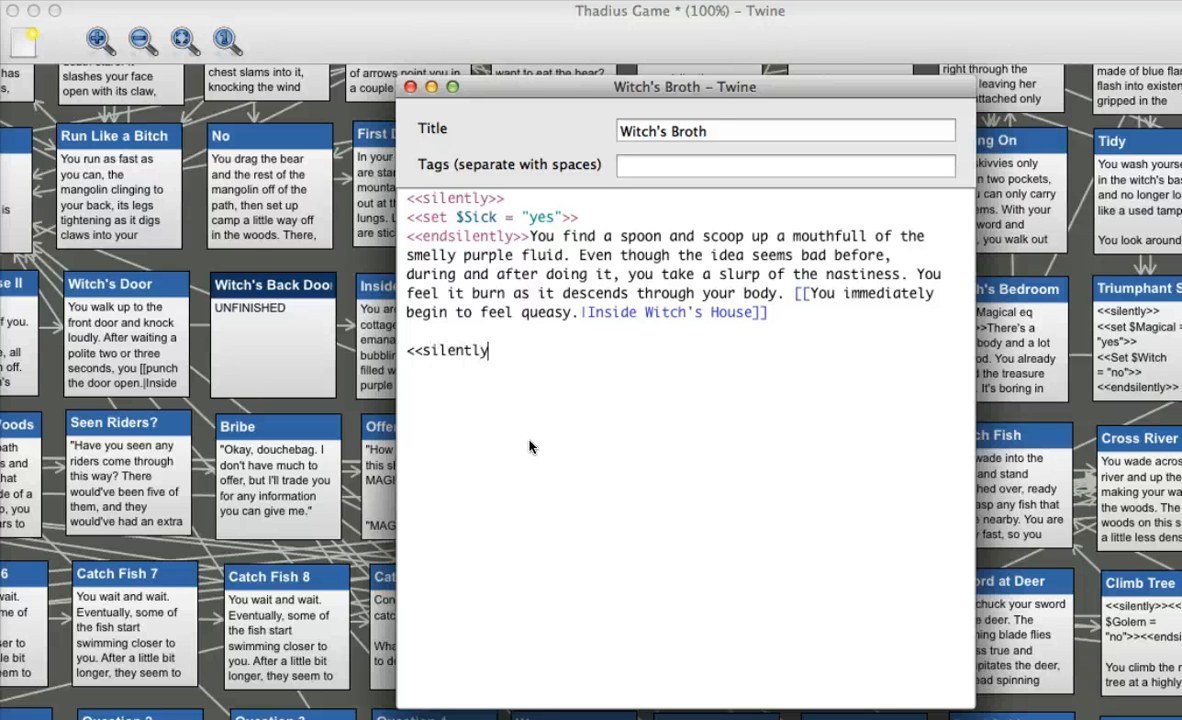
type(">>")
key("Return")
Set the Sick variable in the new Witch's Broth block with the line <<set $Sick = "yes">>
type("<<")
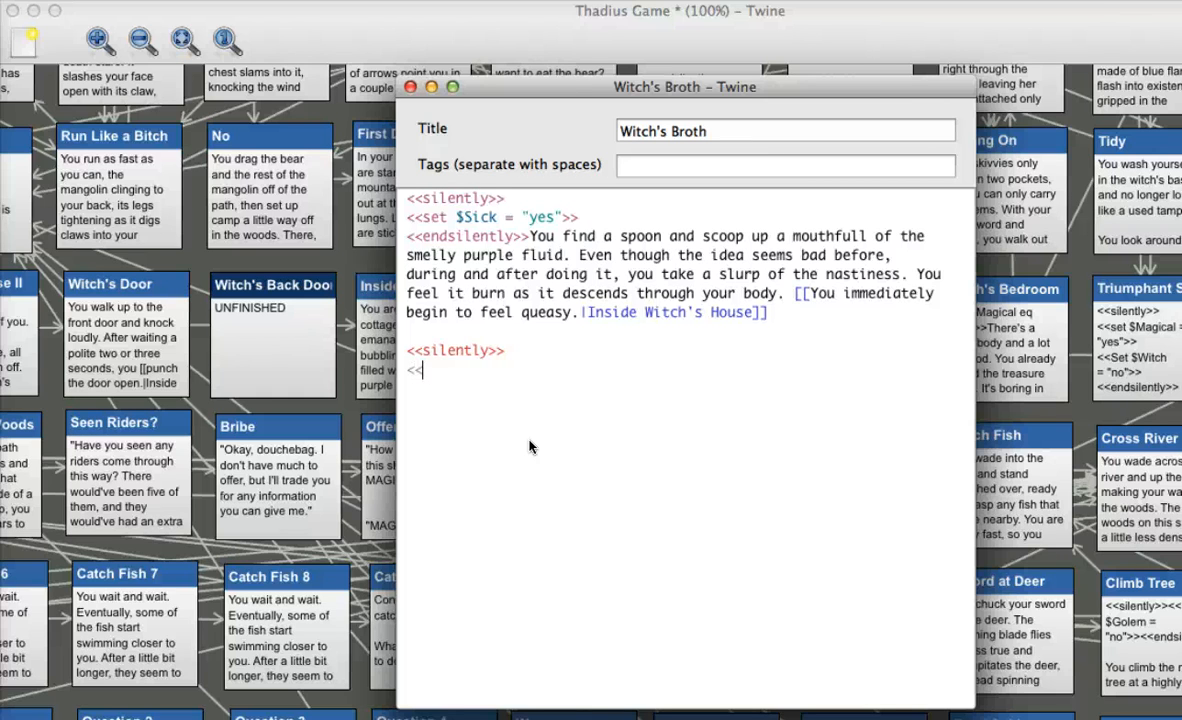
type("set $Sick = \"ye")
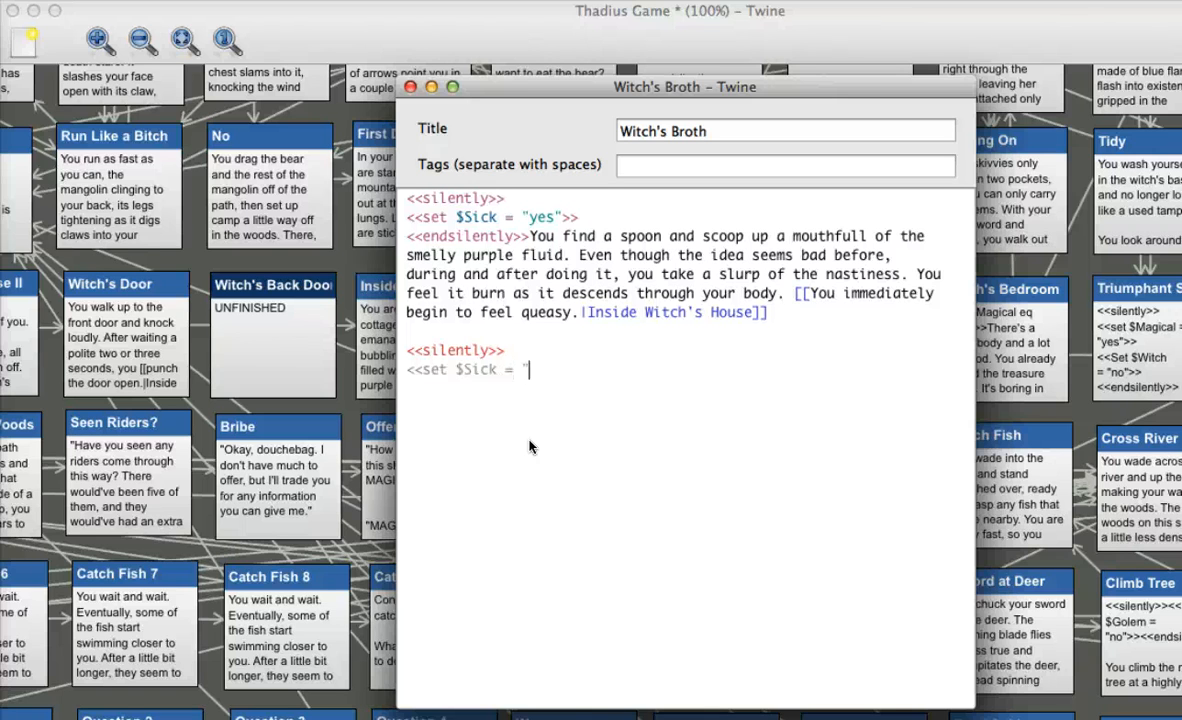
type("s\">>")
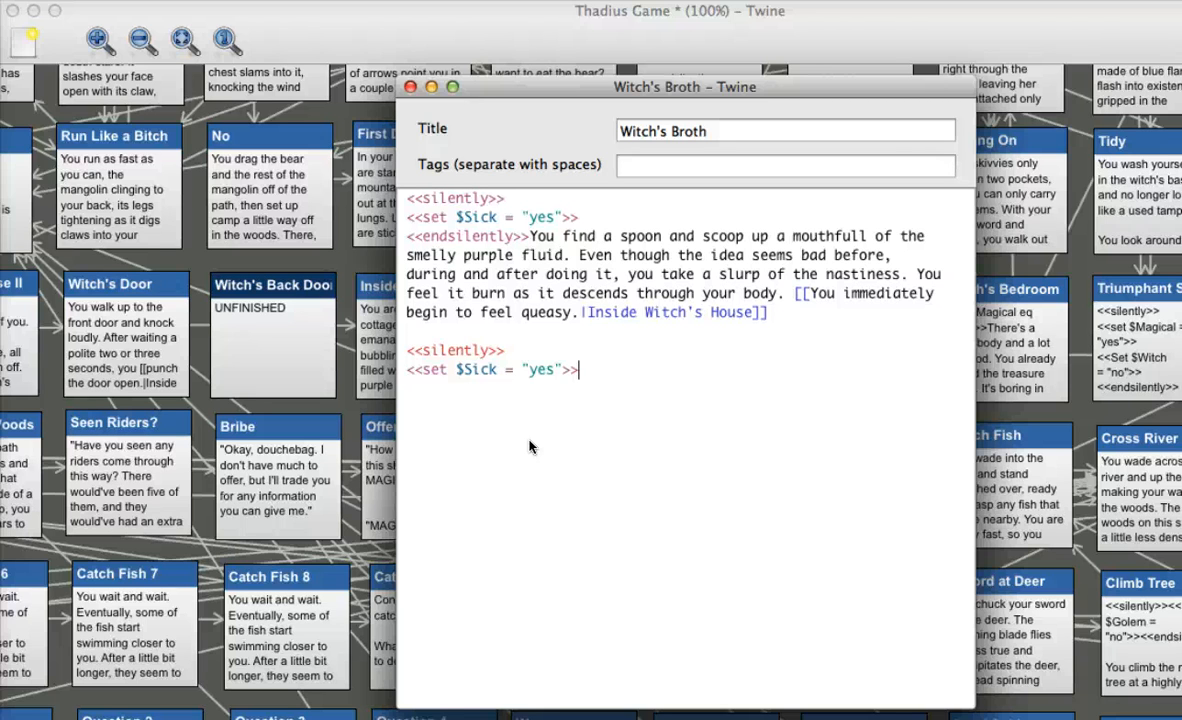
Close the new Witch's Broth code block with <<endsilently>> on its own line
key("Return")
type("<<endsilently>>")
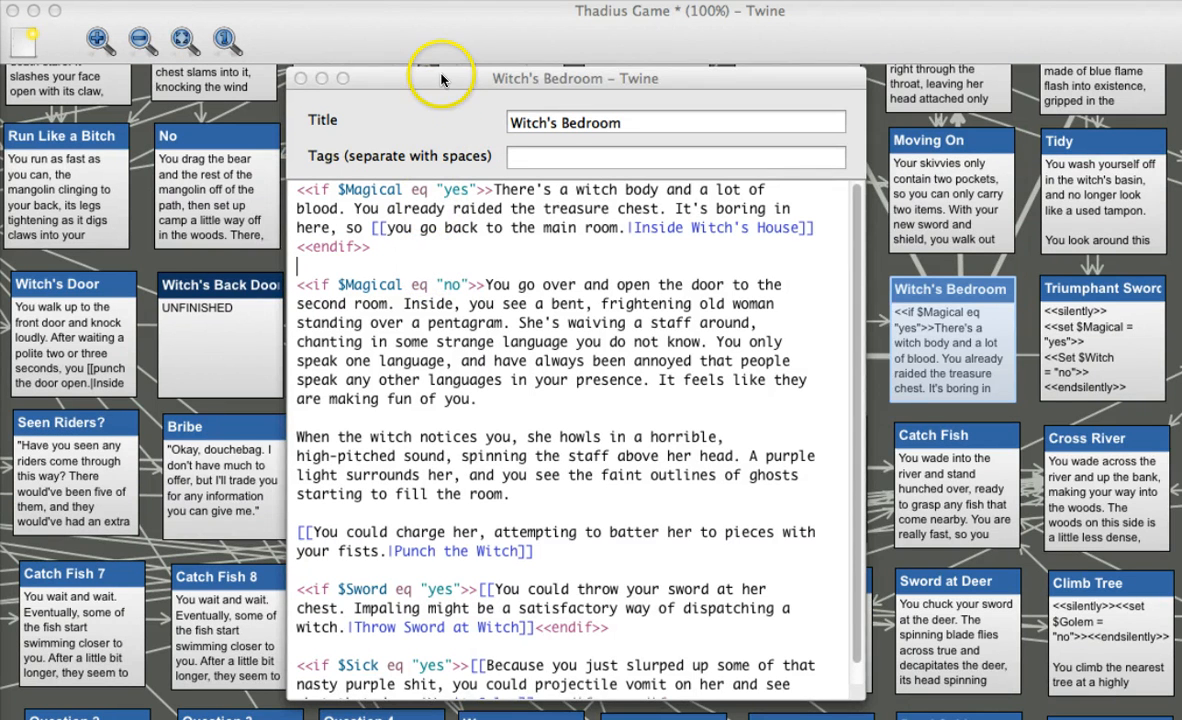
Examine the Witch's Bedroom passage's <<if $Magical eq "yes">> block through its closing <<endif>>
left_click(440, 87)
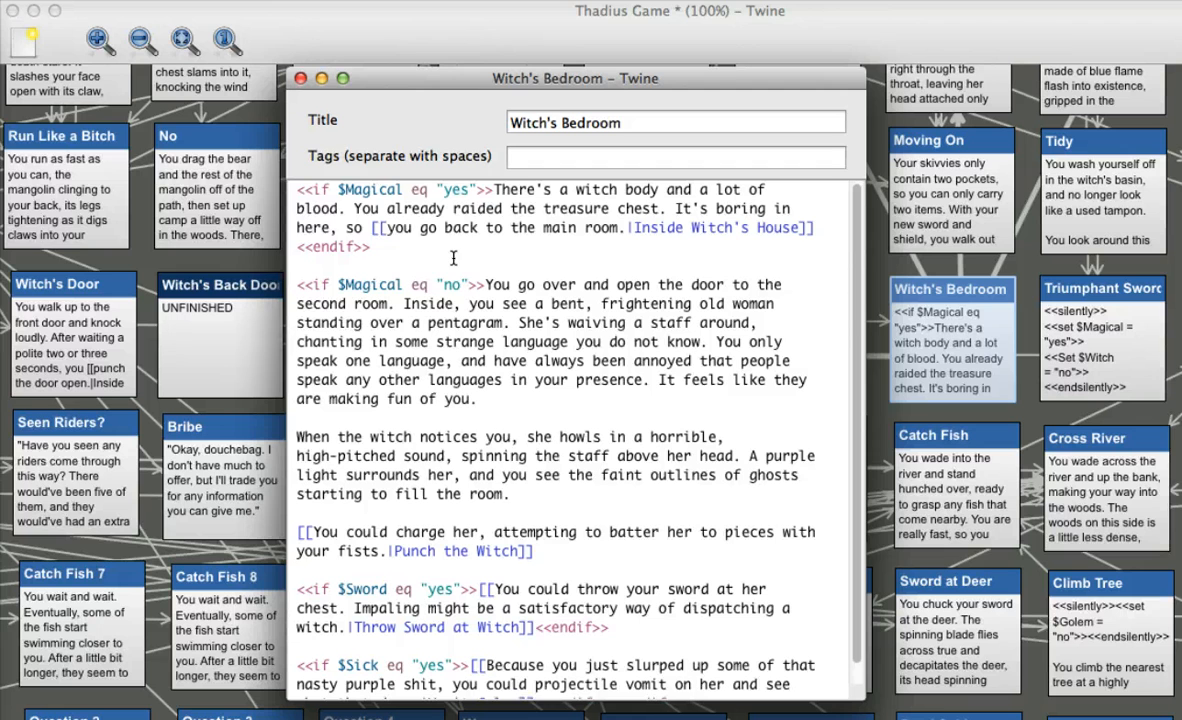
left_click(296, 190)
left_click_drag(296, 190, 432, 254)
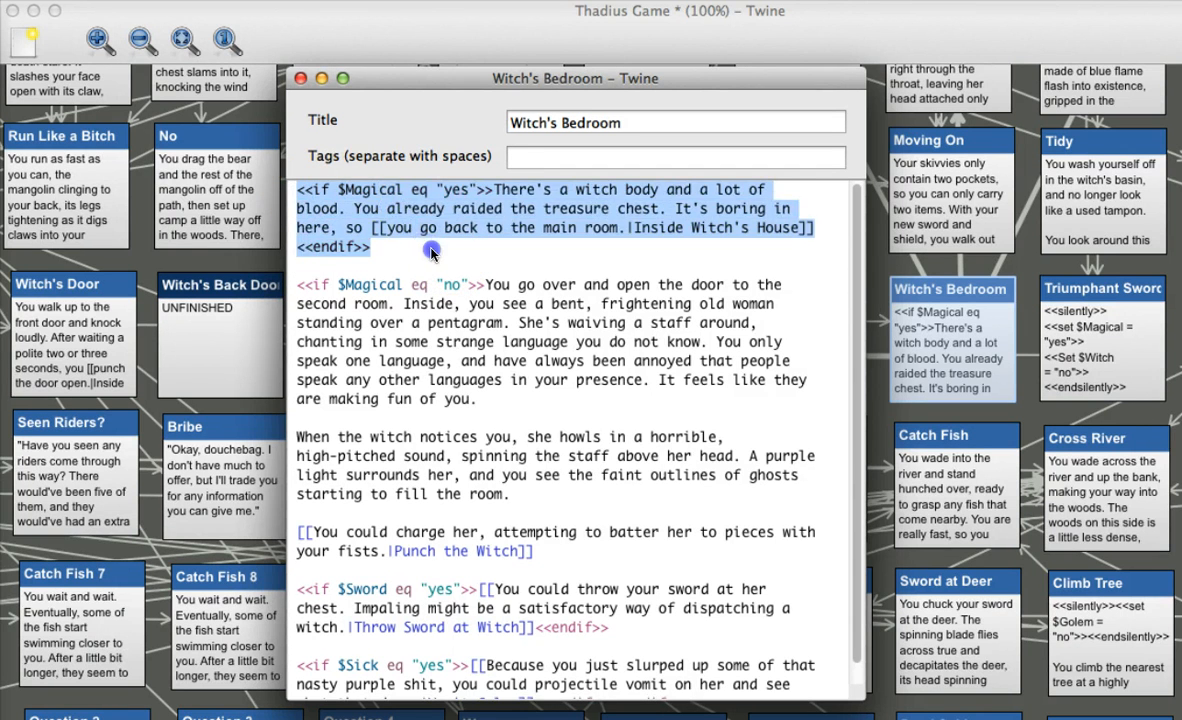
left_click(432, 254)
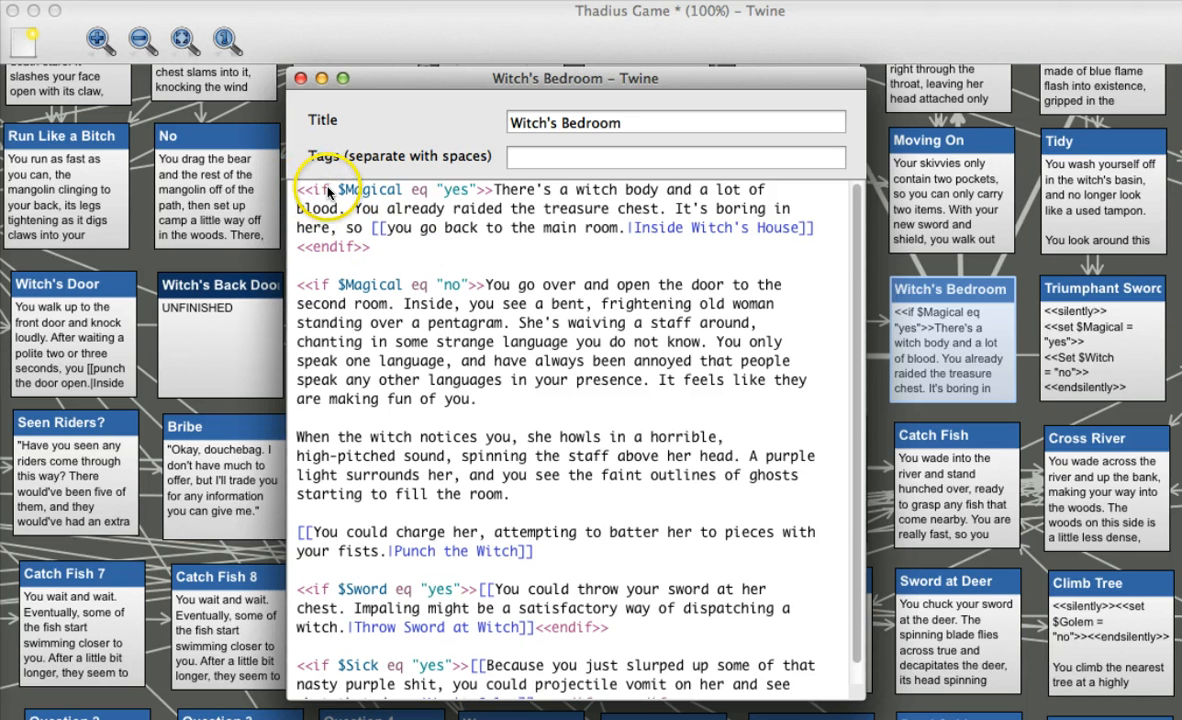
left_click_drag(378, 247, 296, 248)
left_click(372, 246)
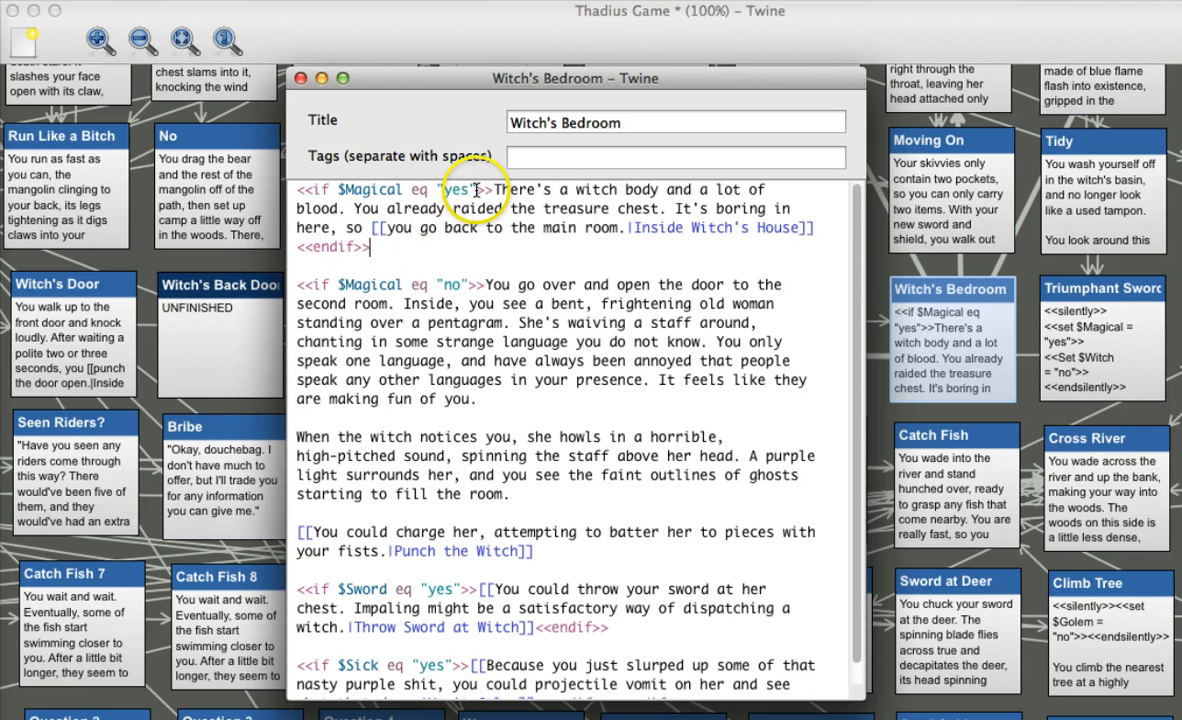
Review the $Magical "yes" condition opening the Witch's Bedroom passage and the text and link it controls
left_click_drag(336, 191, 490, 190)
left_click(492, 189)
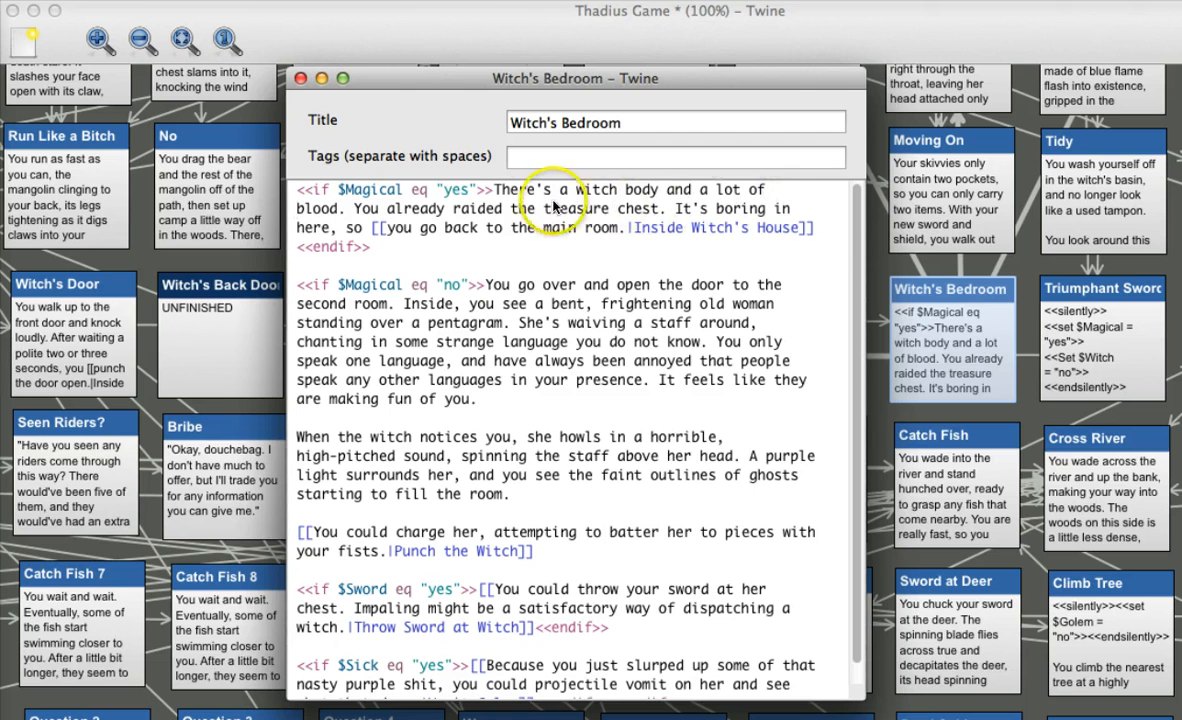
left_click(403, 243)
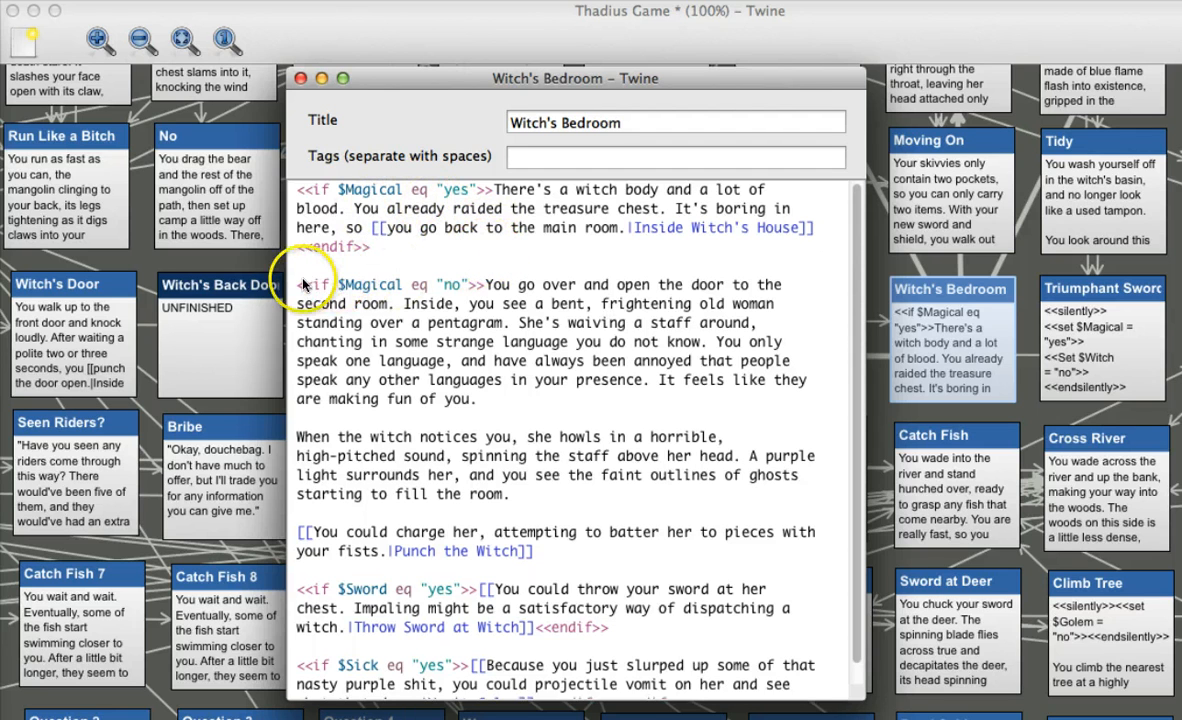
Examine the <<if $Magical eq "no">> block in Witch's Bedroom, from its opening condition to the final <<endif>> after the nested conditions
left_click_drag(300, 285, 478, 283)
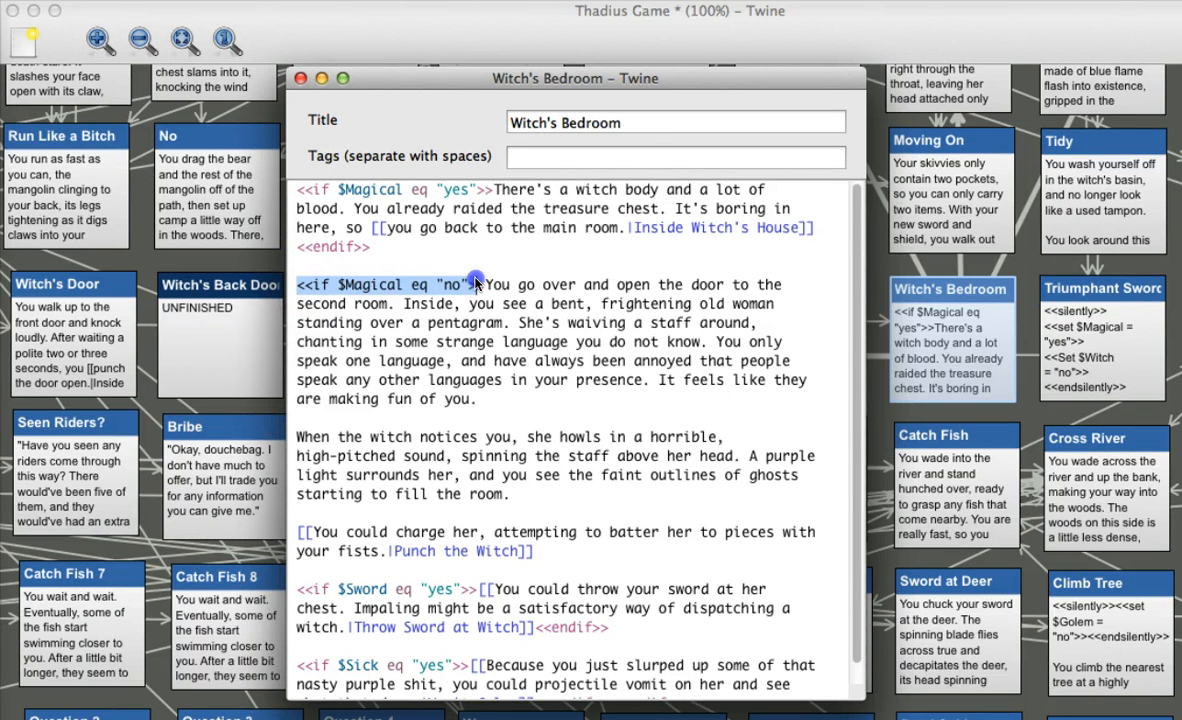
left_click(476, 284)
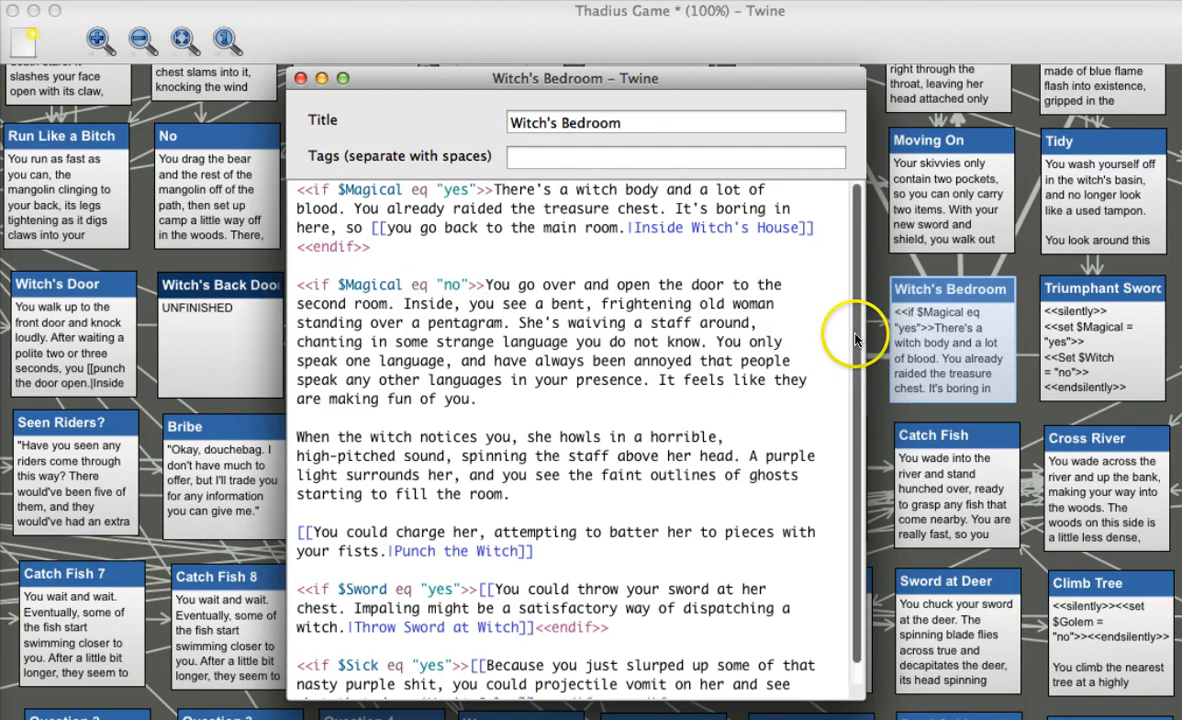
left_click_drag(855, 341, 862, 380)
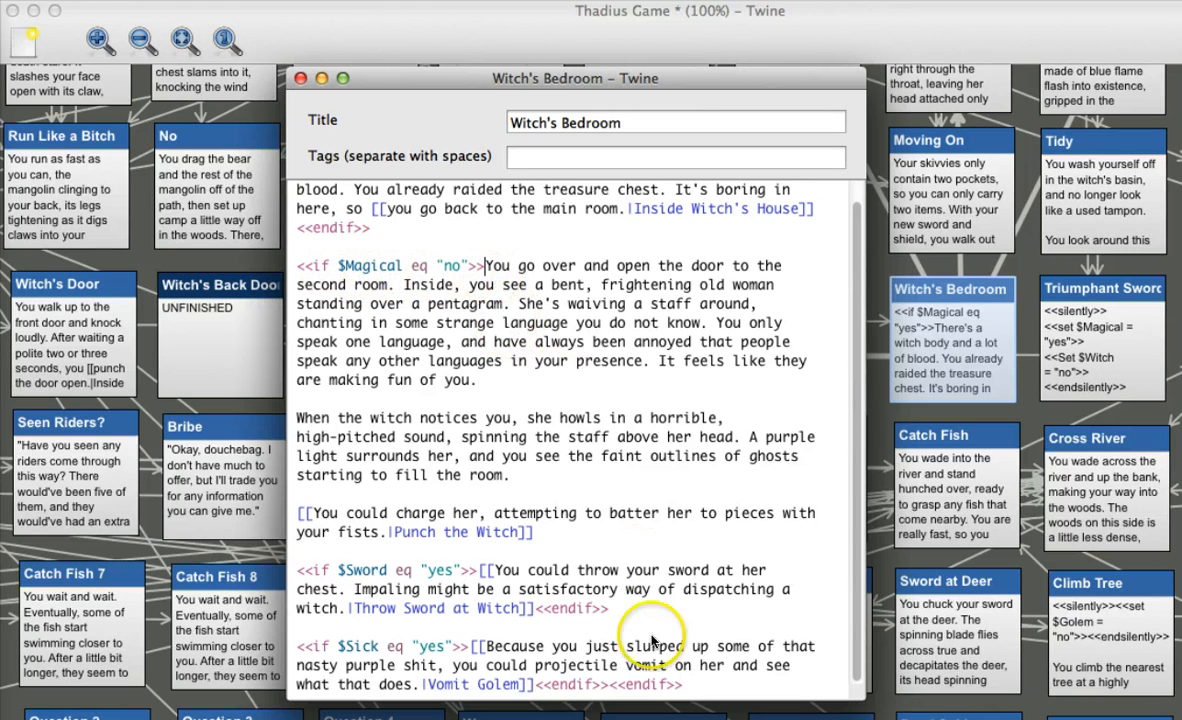
left_click_drag(684, 684, 617, 684)
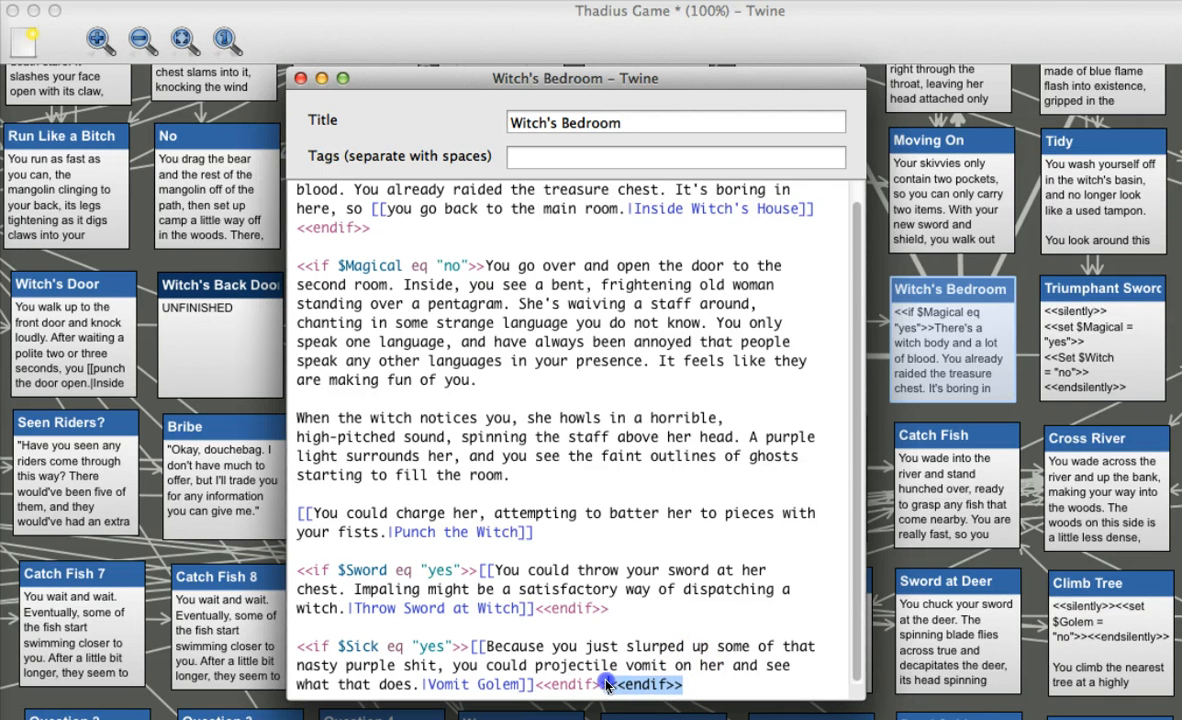
left_click(617, 609)
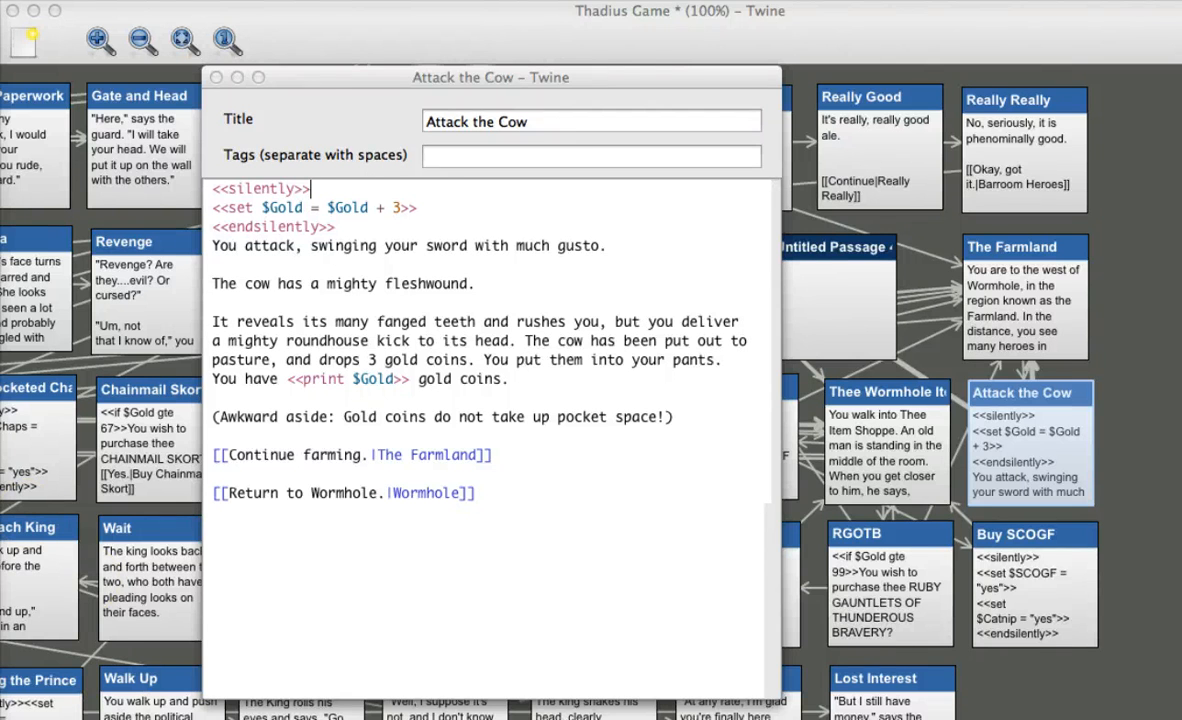
Examine the Attack the Cow passage's silent <<set $Gold = $Gold + 3>> line and the <<print $Gold>> code in its text
left_click(320, 185)
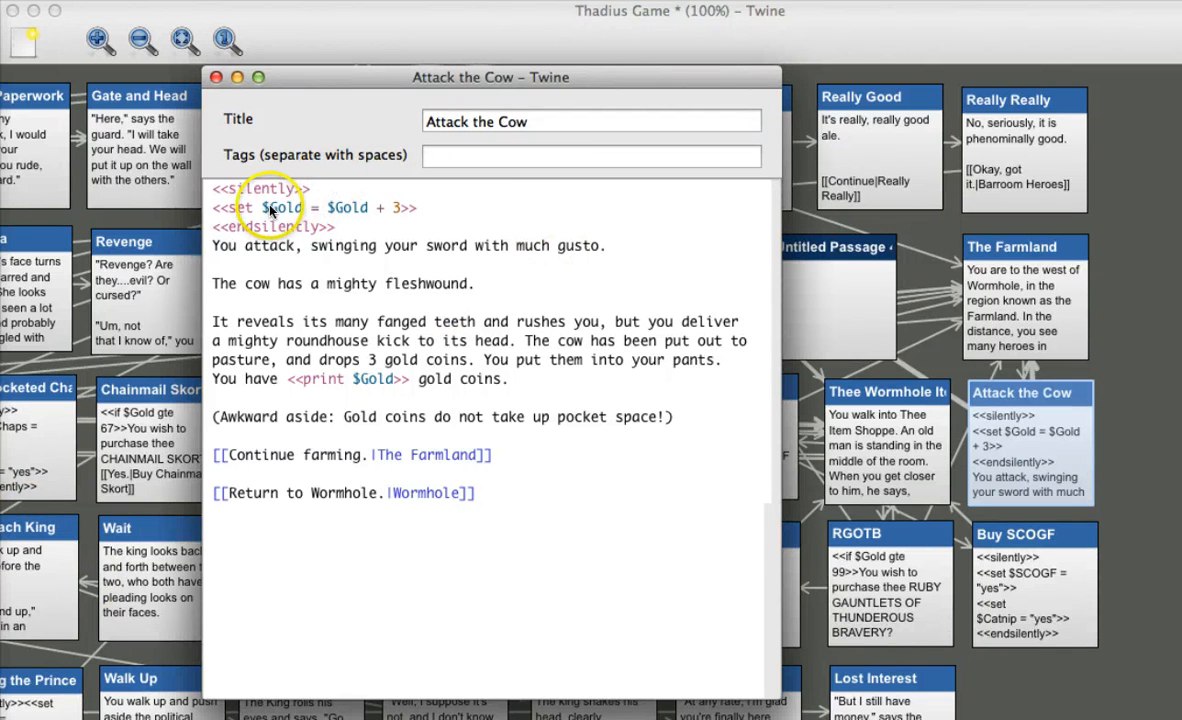
left_click_drag(263, 208, 362, 207)
left_click(435, 207)
left_click(463, 204)
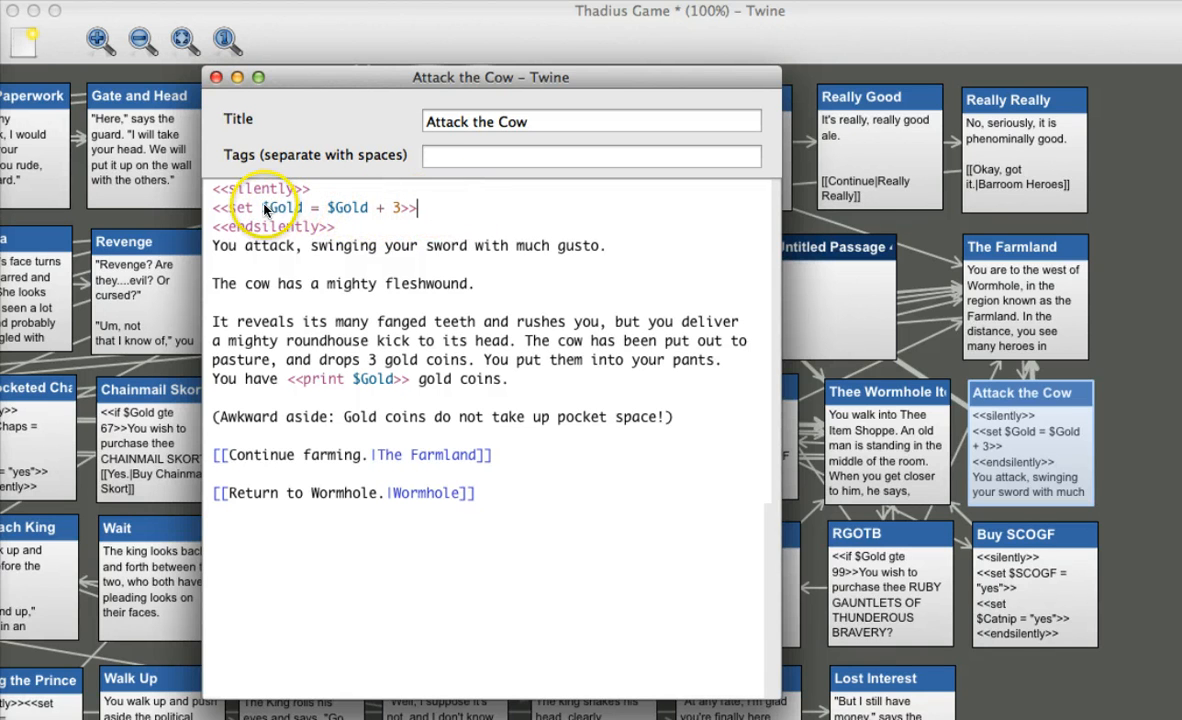
left_click(527, 380)
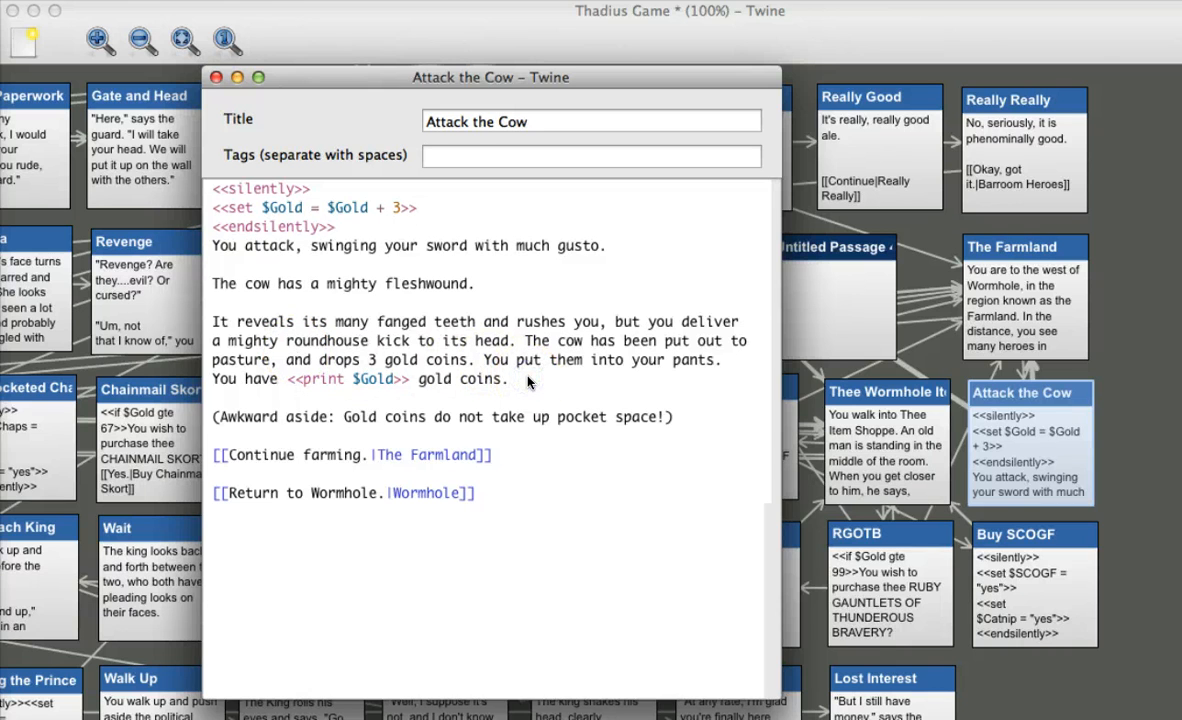
left_click(368, 208)
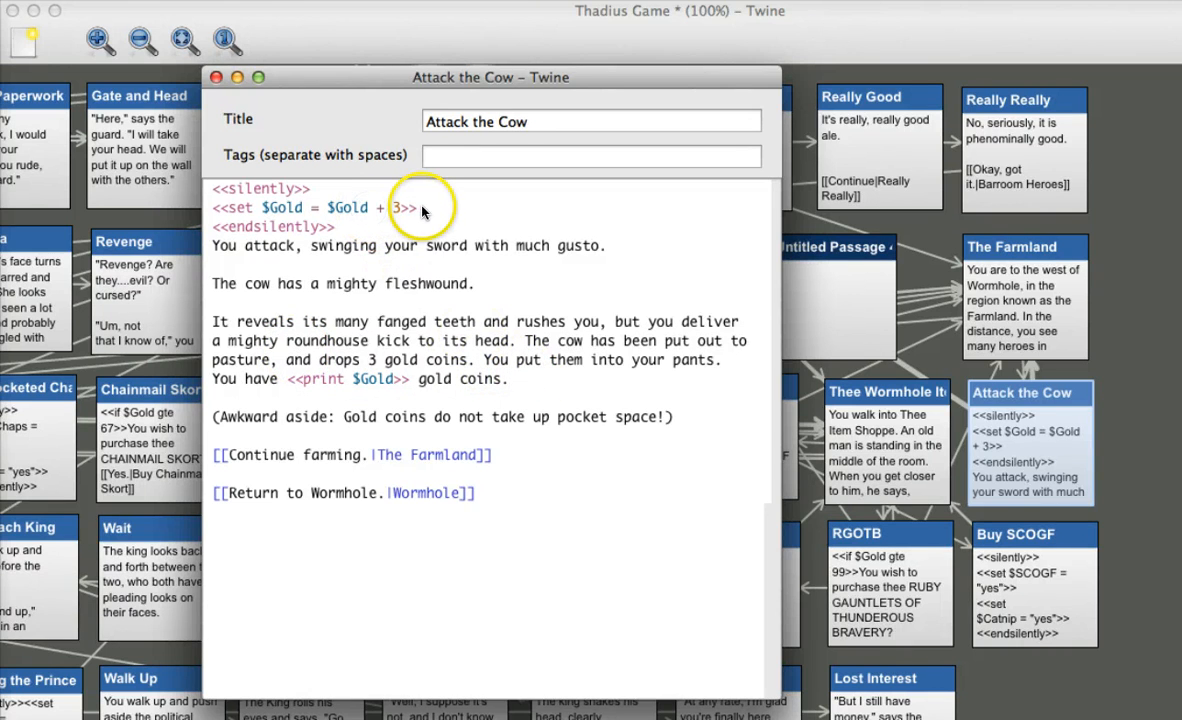
left_click(374, 226)
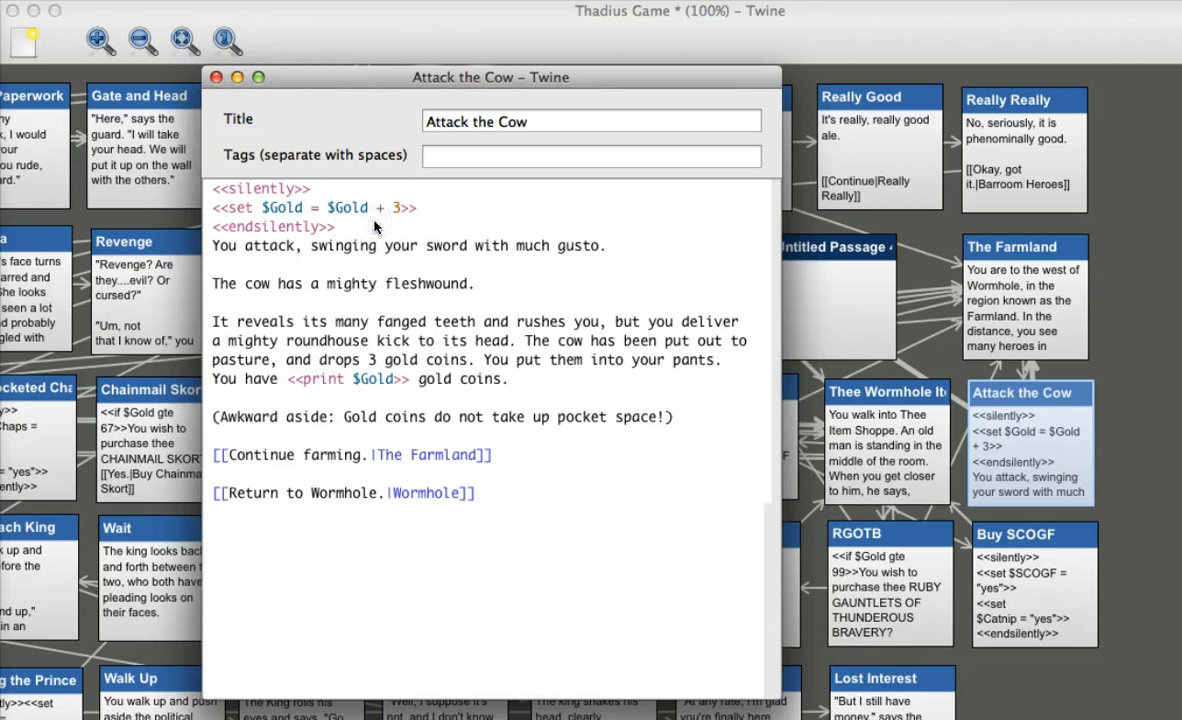
left_click(334, 249)
left_click(335, 80)
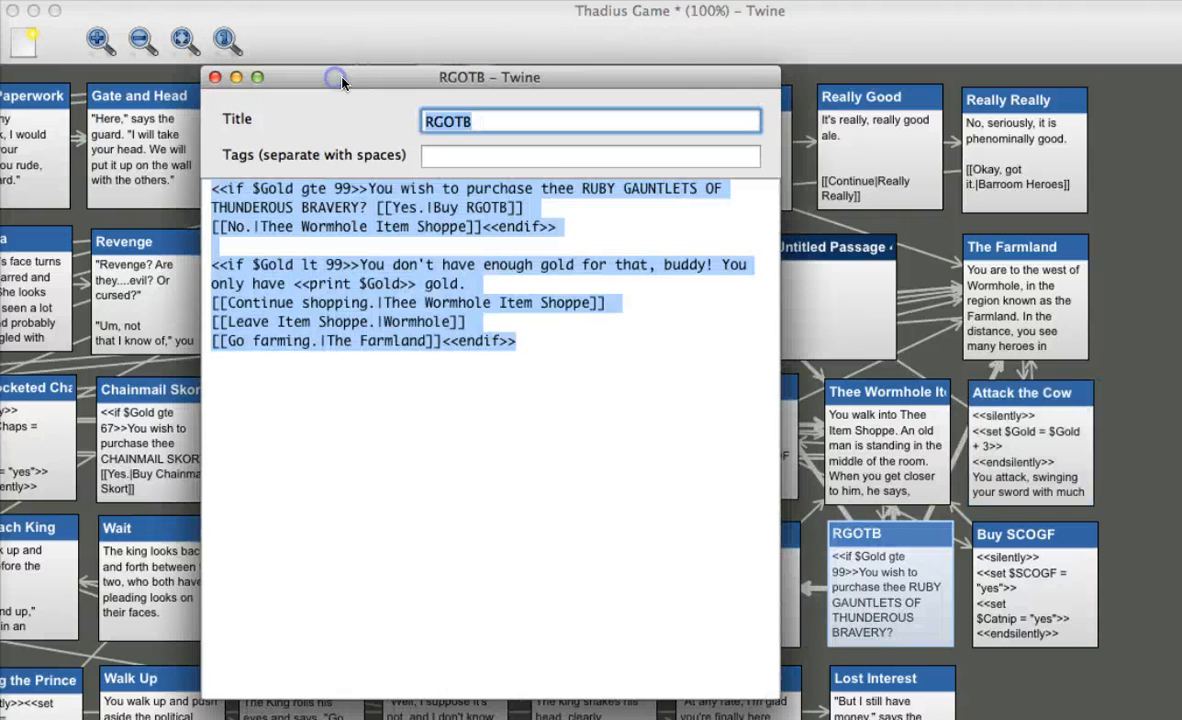
Examine the RGOTB passage's $Gold gte 99 and $Gold lt 99 conditions with their links, and close the passage
left_click(366, 190)
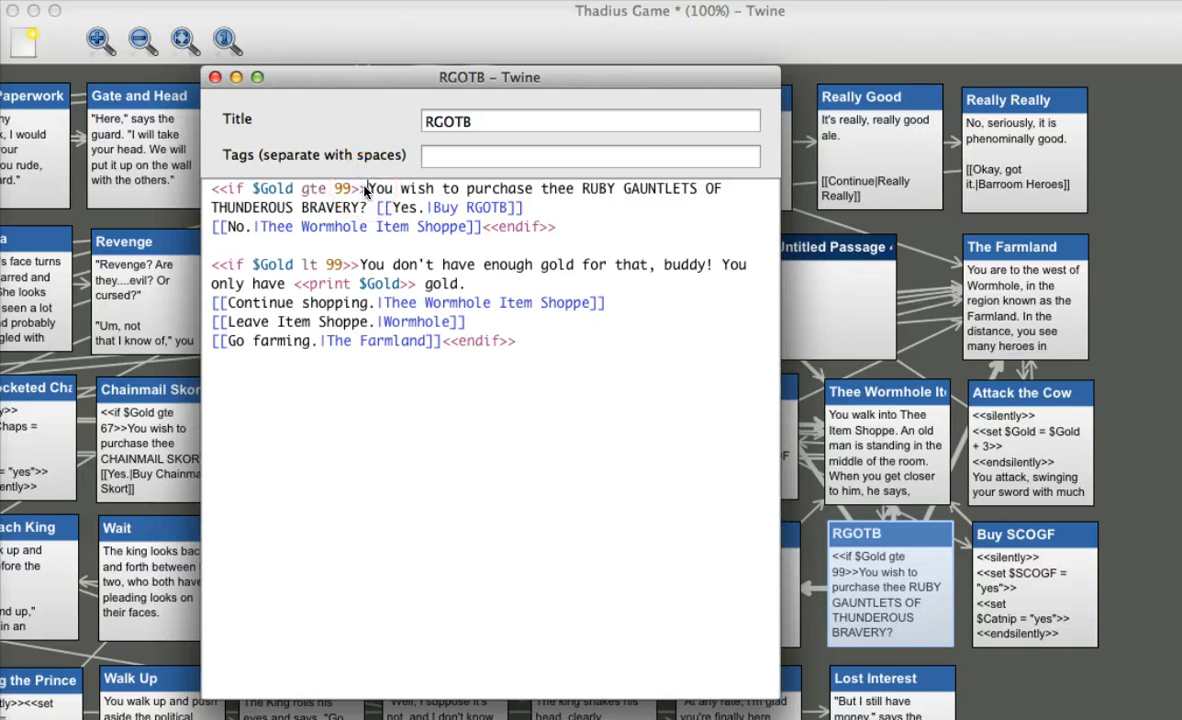
left_click(213, 190)
left_click(528, 324)
left_click(495, 286)
left_click_drag(294, 78, 303, 79)
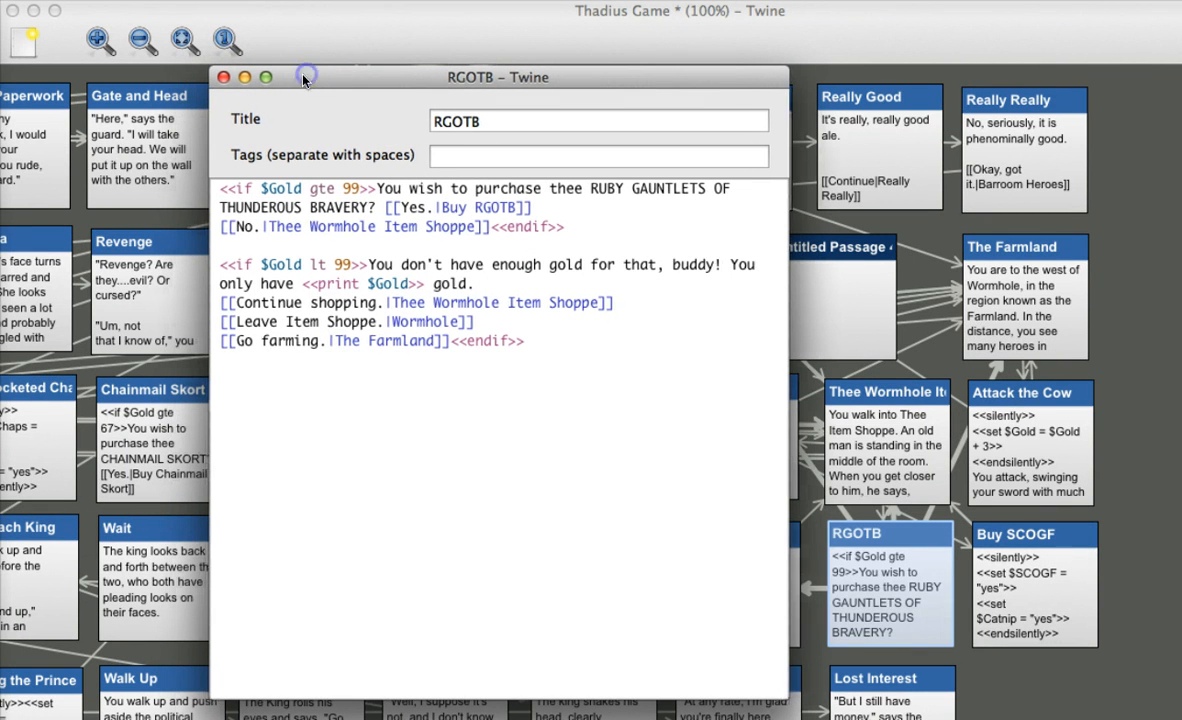
left_click(223, 78)
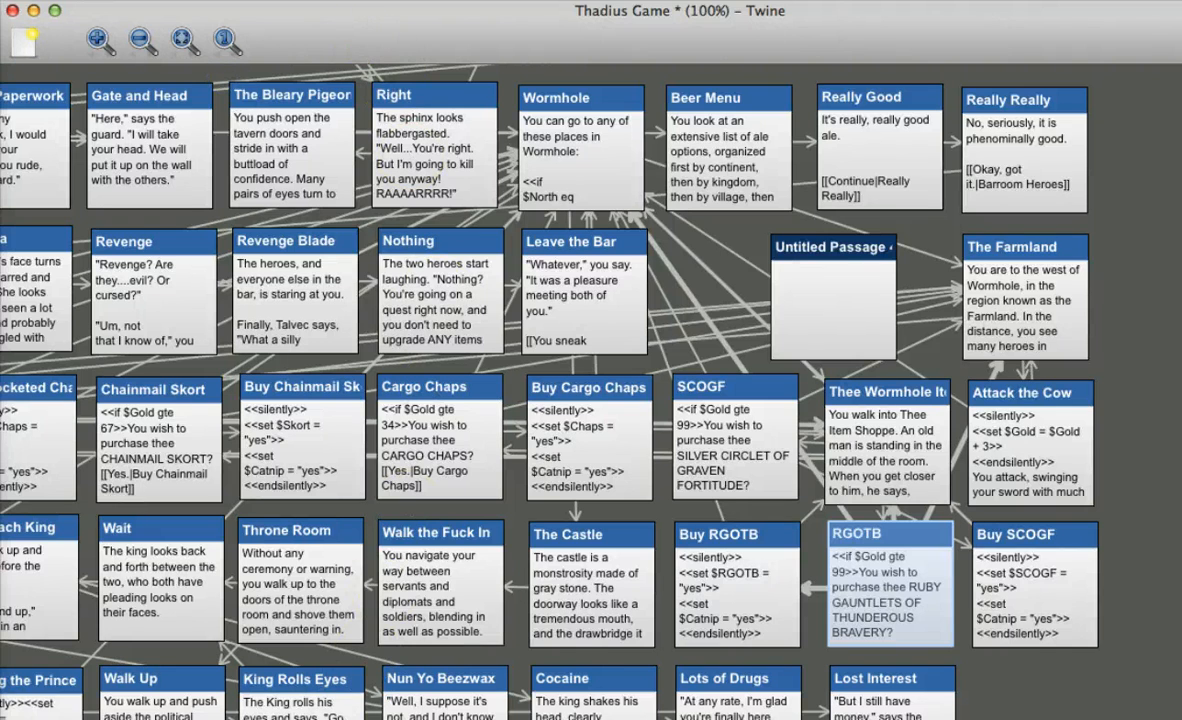